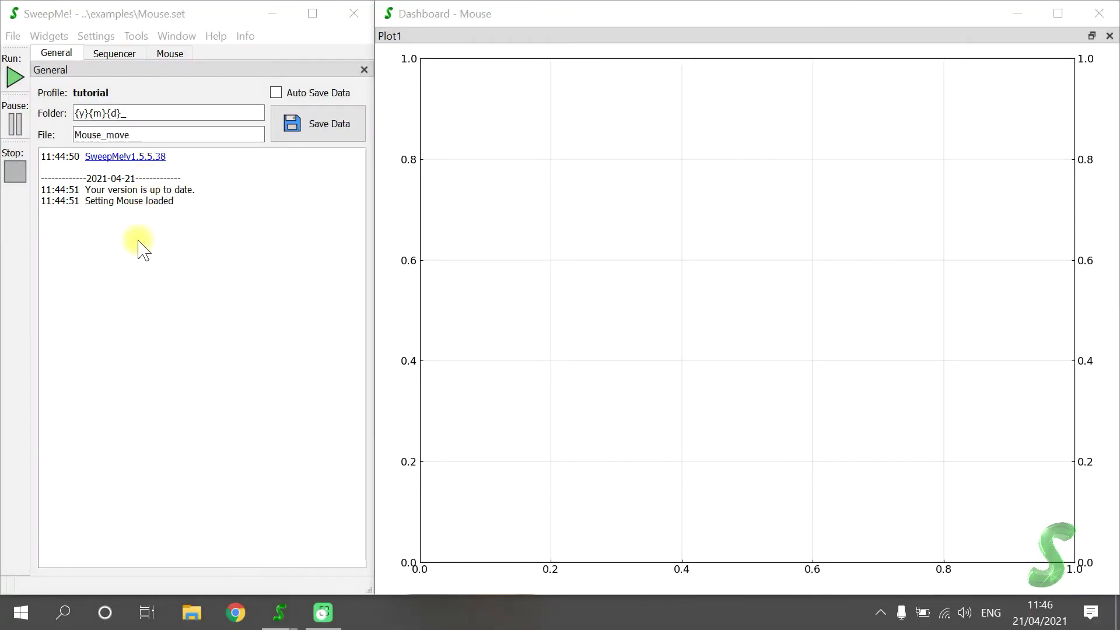
Create a new empty setting to replace the loaded Mouse example, with its measurement sequence in view
left_click(115, 52)
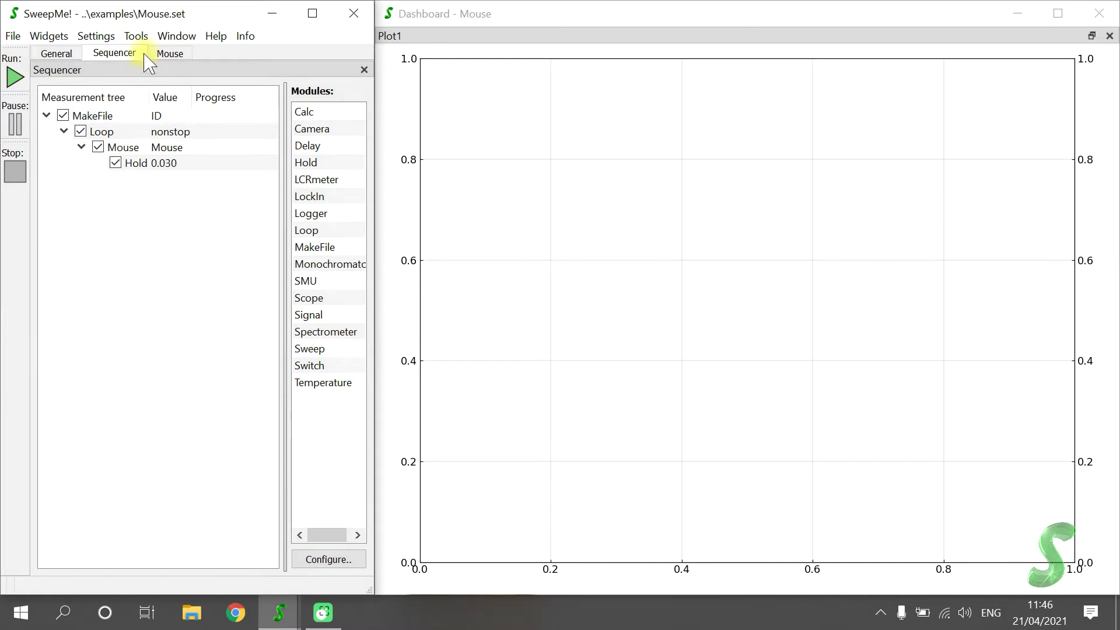
left_click(108, 36)
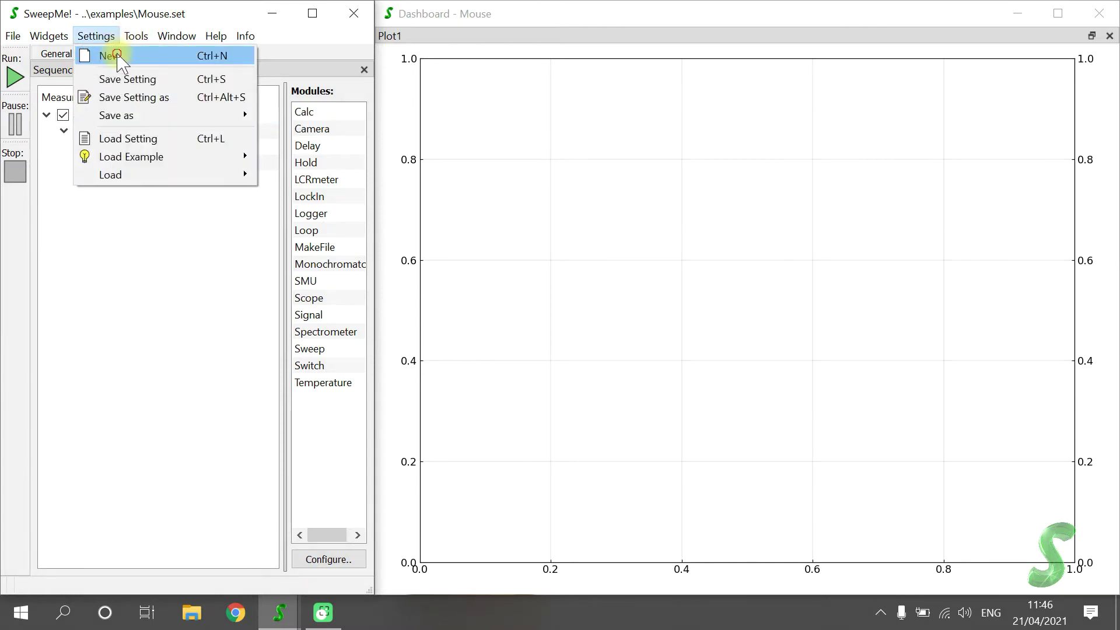
left_click(117, 54)
left_click(178, 327)
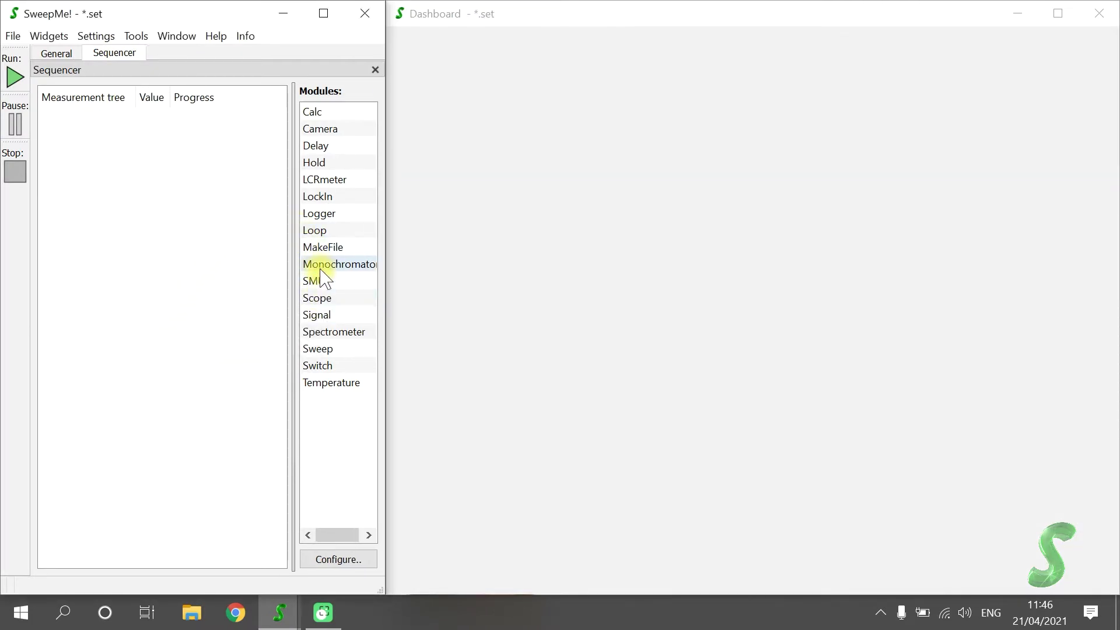
Add a Logger module to the empty measurement tree and check which devices its settings offer
left_click_drag(320, 214, 186, 203)
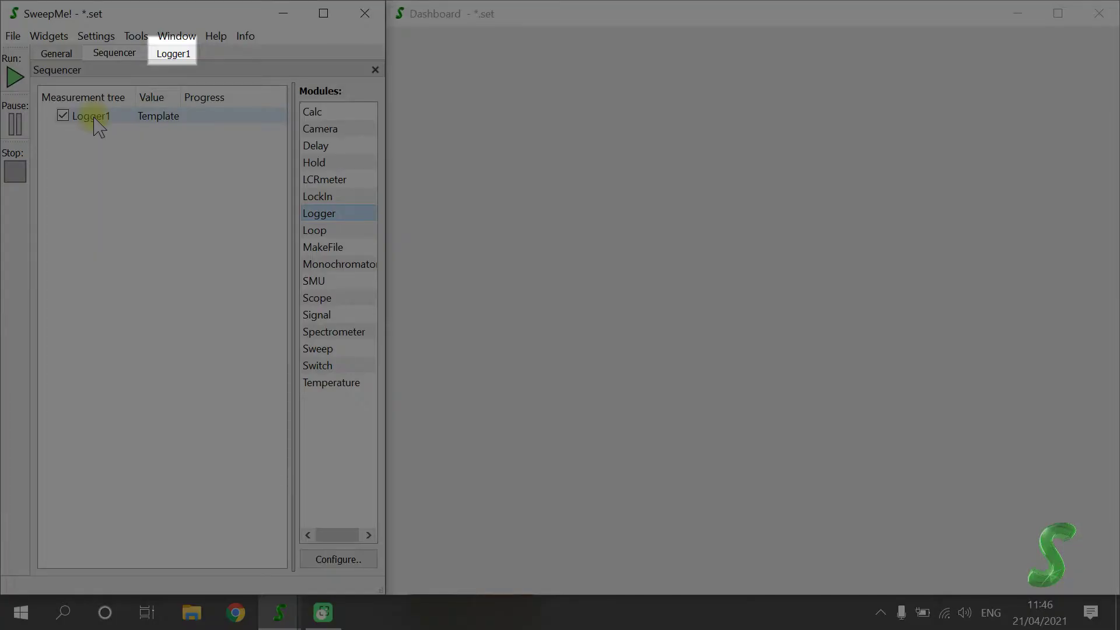
left_click(94, 117)
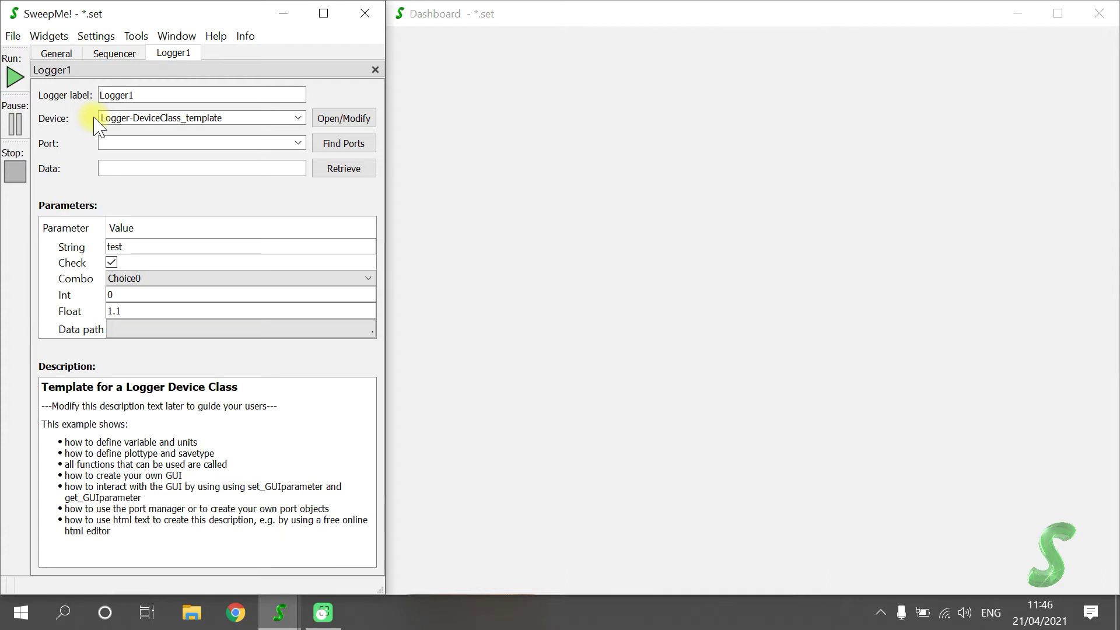
left_click(294, 120)
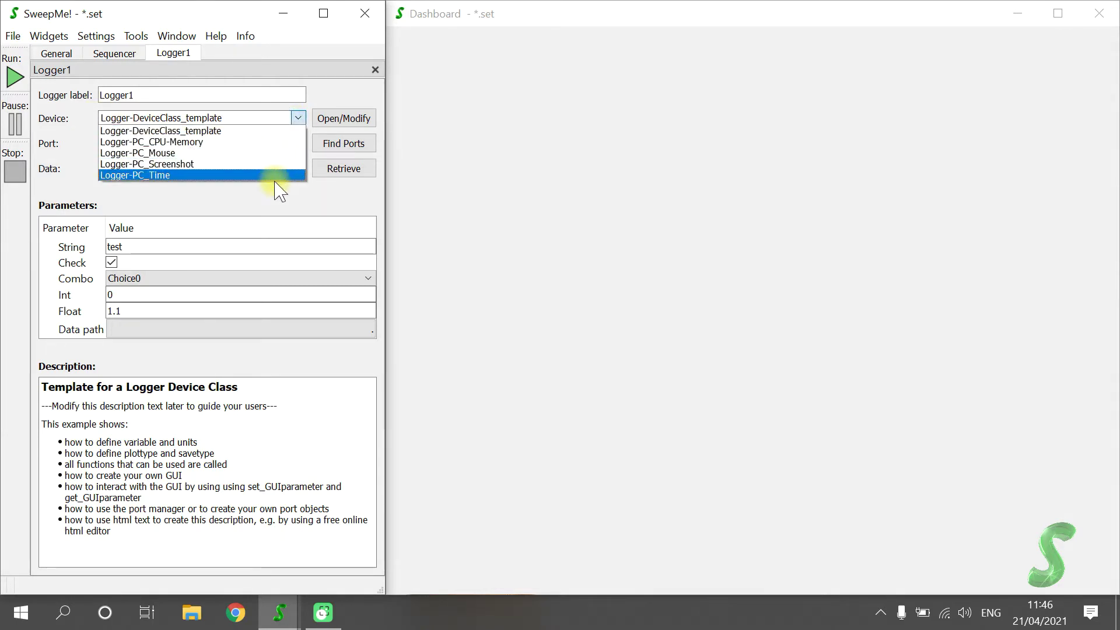
left_click(296, 118)
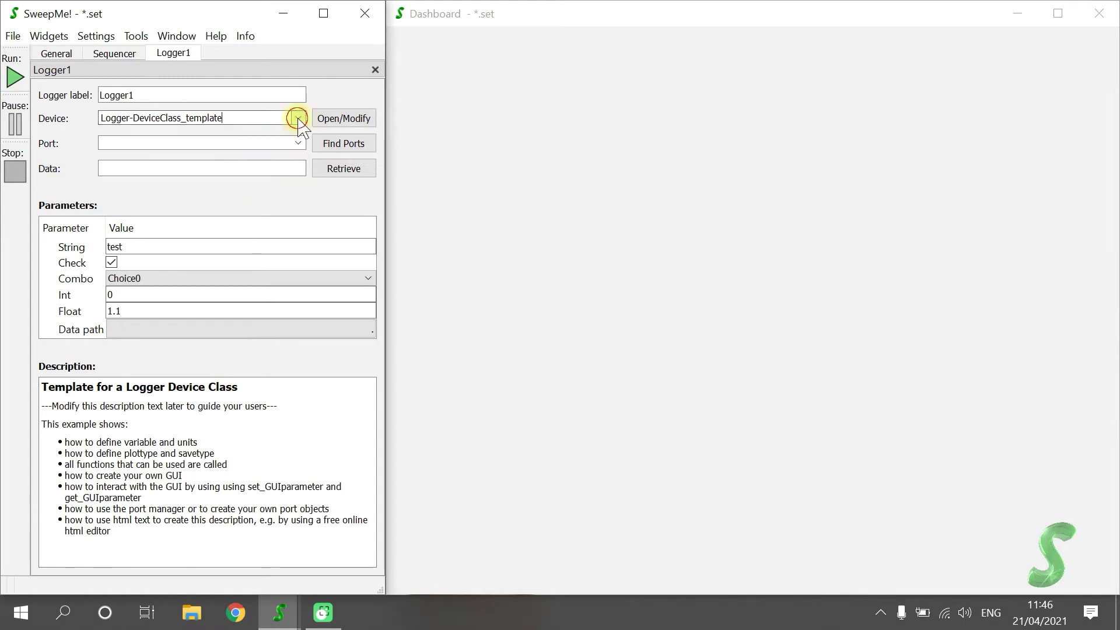
Activate the online version 2020-09-24 (beta) of Logger-Yoctopuce_Yocto-Meteo-V2 in the Modules & Devices manager and close it
left_click(136, 36)
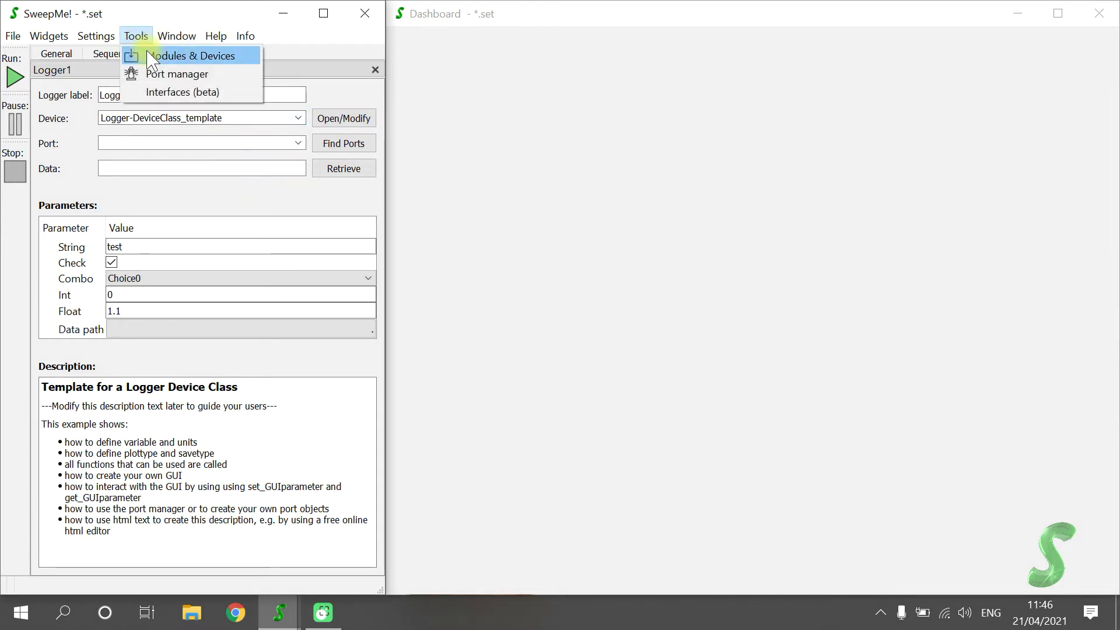
left_click(153, 54)
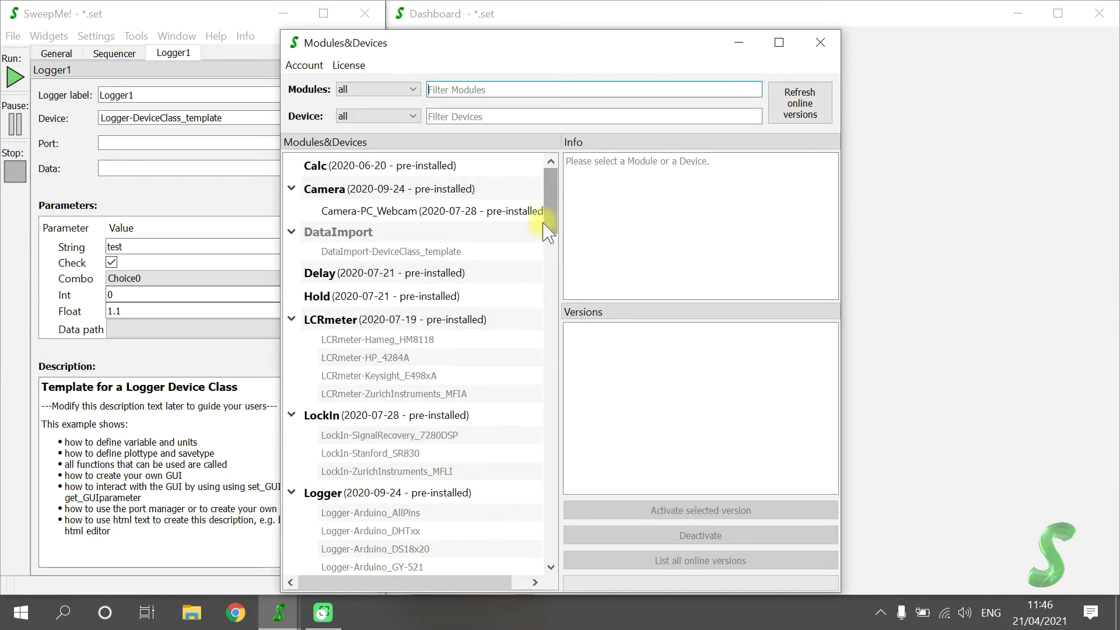
left_click(551, 567)
left_click(551, 567)
left_click_drag(550, 567, 551, 567)
left_click(432, 401)
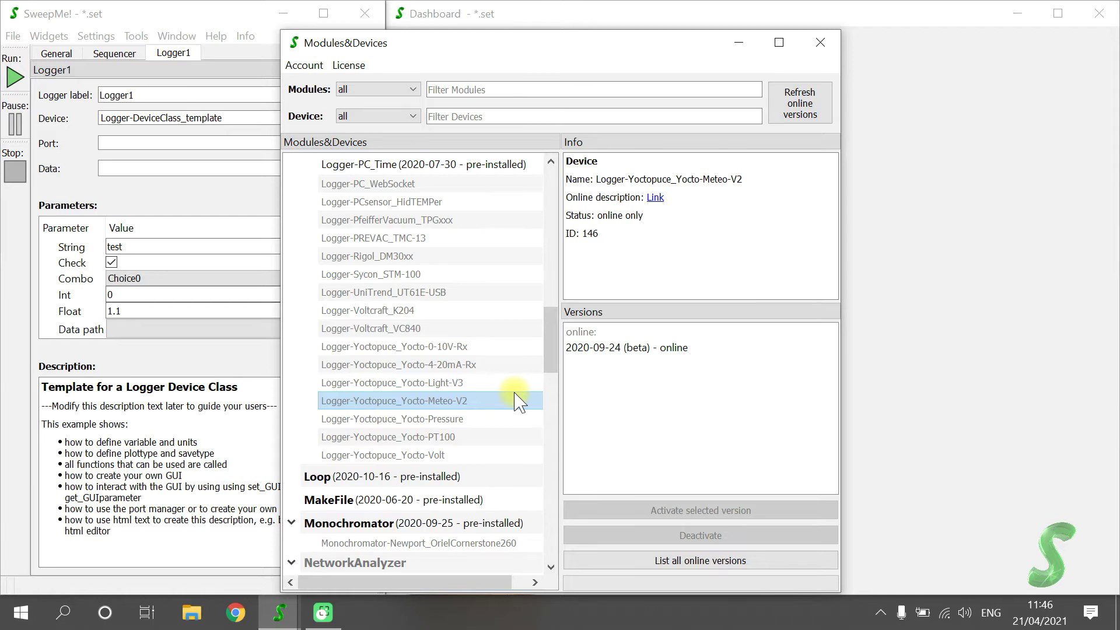
left_click(627, 350)
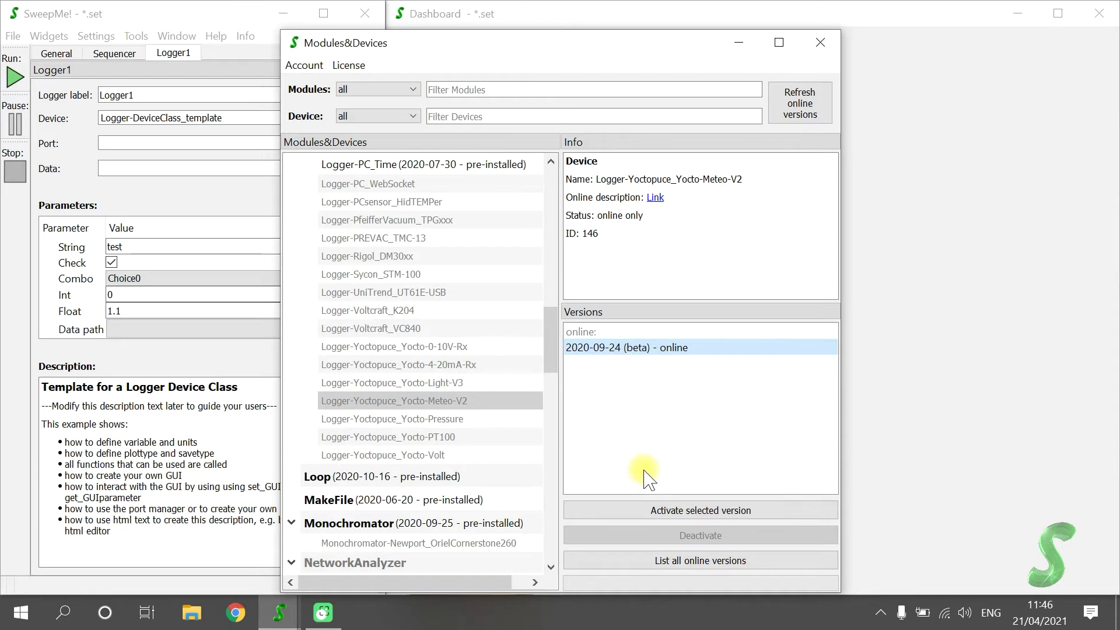
left_click(665, 510)
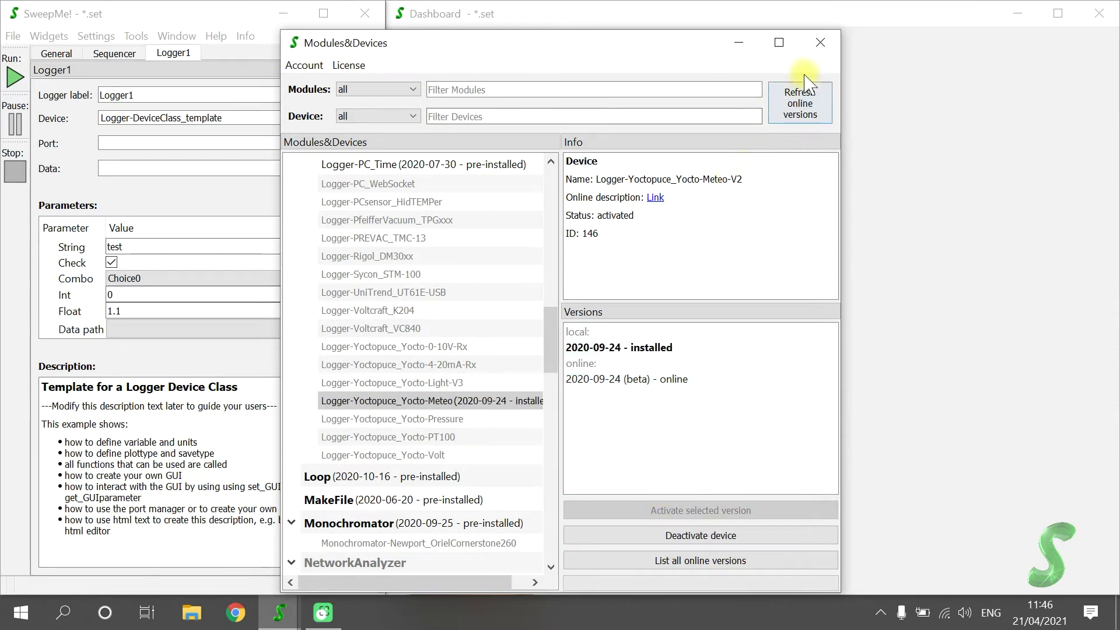
left_click(820, 42)
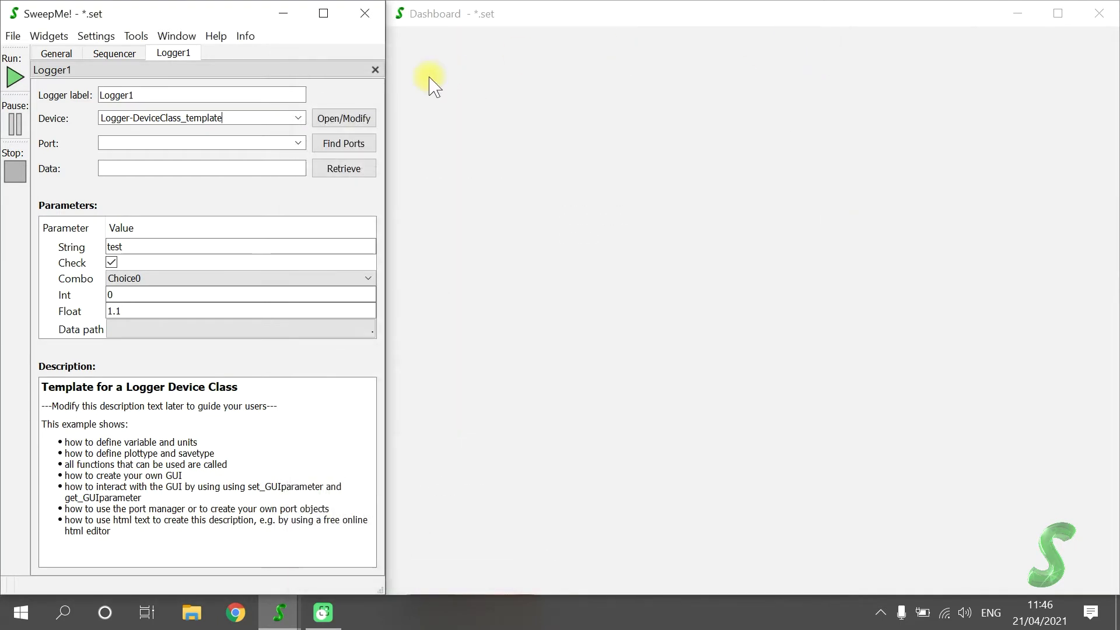
Set Logger1's device to Logger-Yoctopuce_Yocto-Meteo-V2, find its port and retrieve the current sensor data
left_click(299, 118)
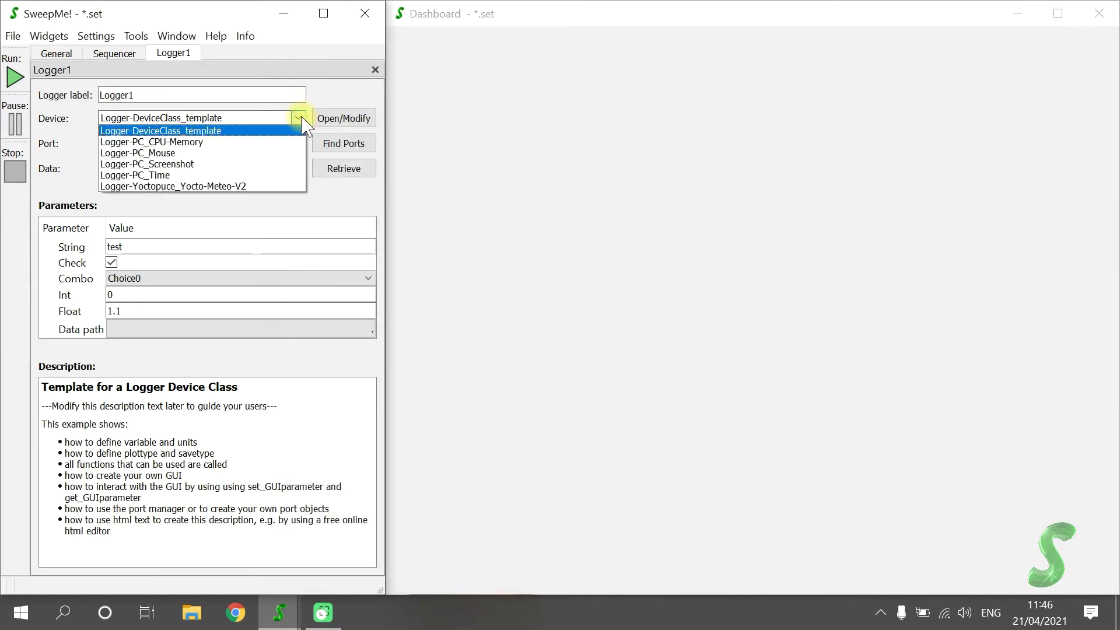
left_click(275, 185)
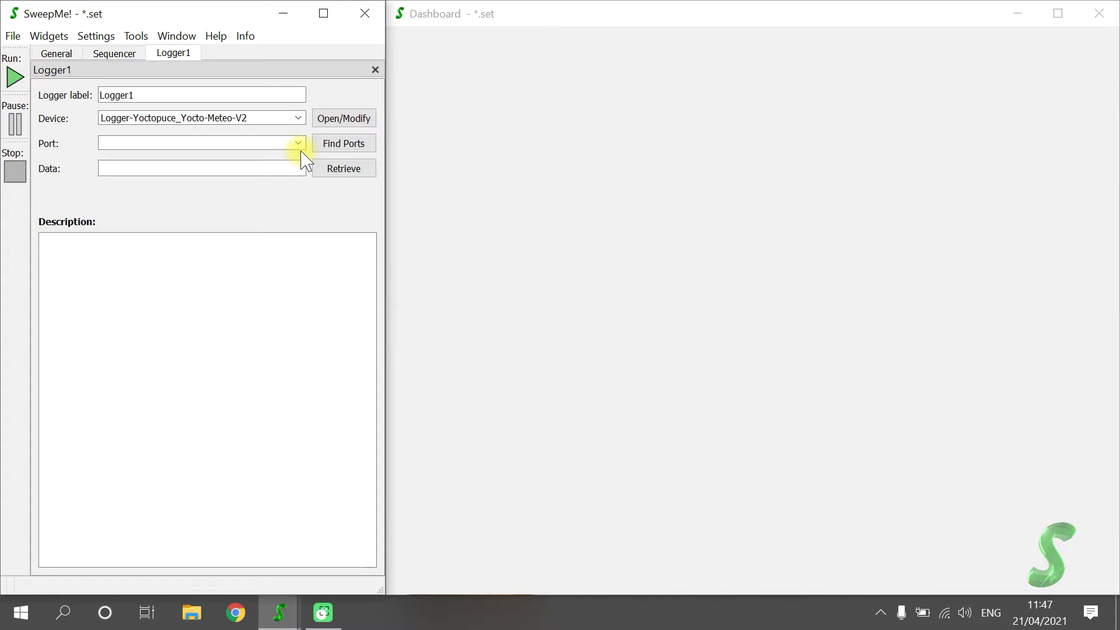
left_click(332, 146)
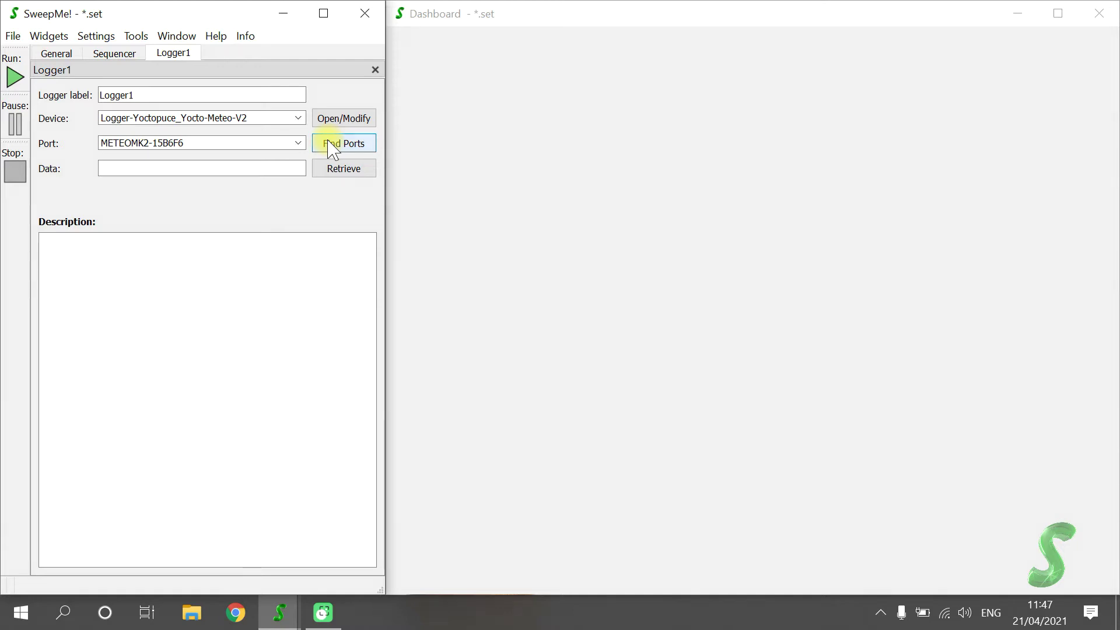
left_click(323, 169)
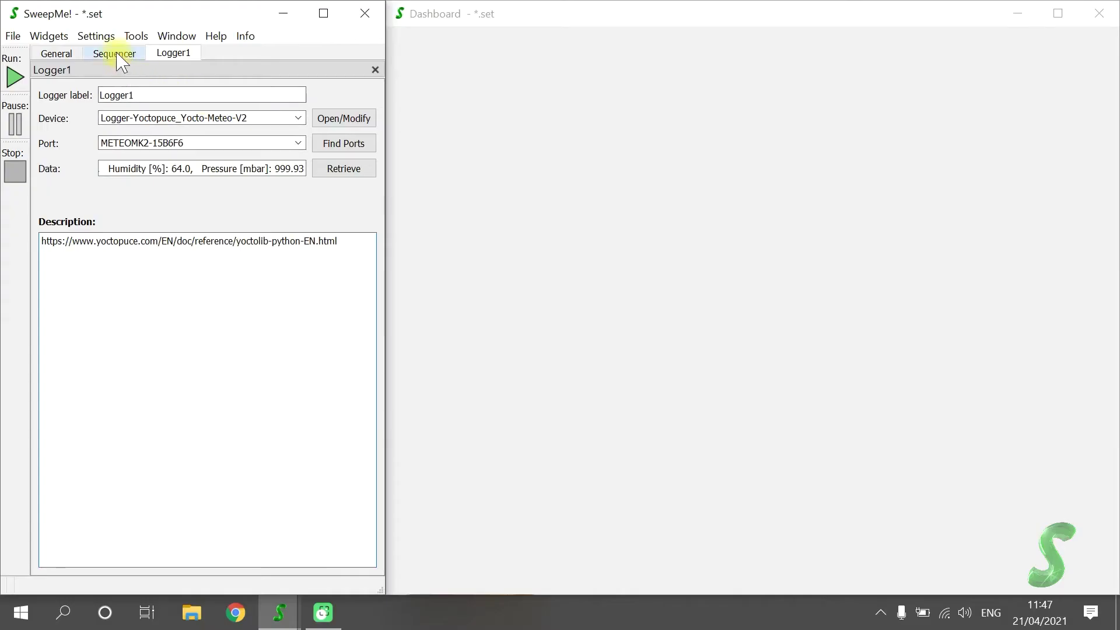
Add a Loop module to the sequence with Logger1 nested inside it, and set its repetitions to 0 for endless
left_click(114, 53)
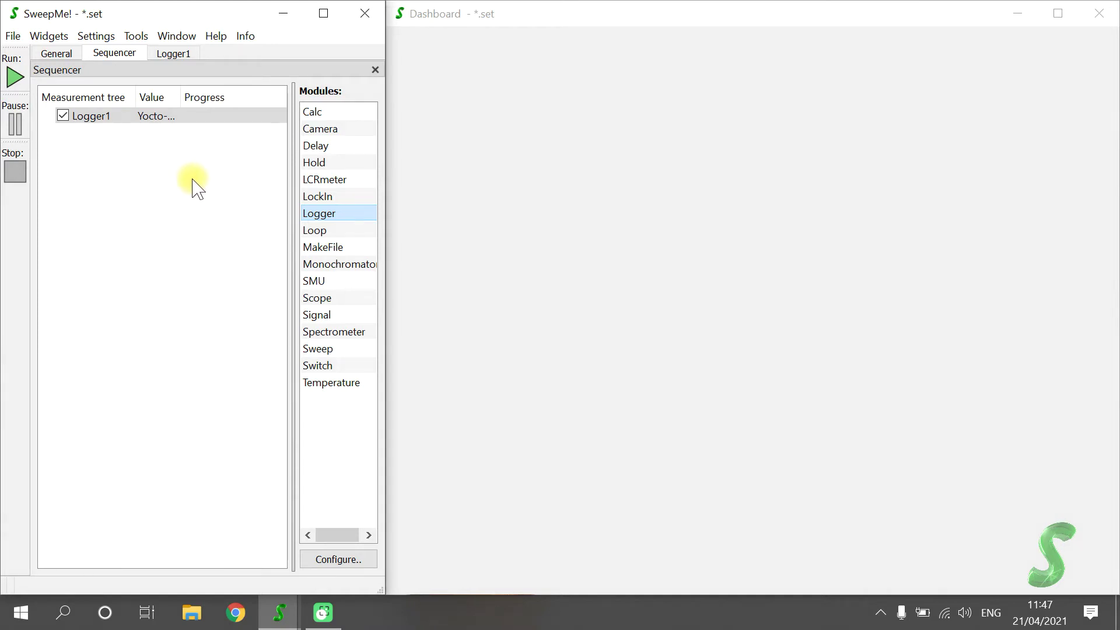
left_click_drag(318, 229, 138, 187)
left_click_drag(92, 116, 100, 132)
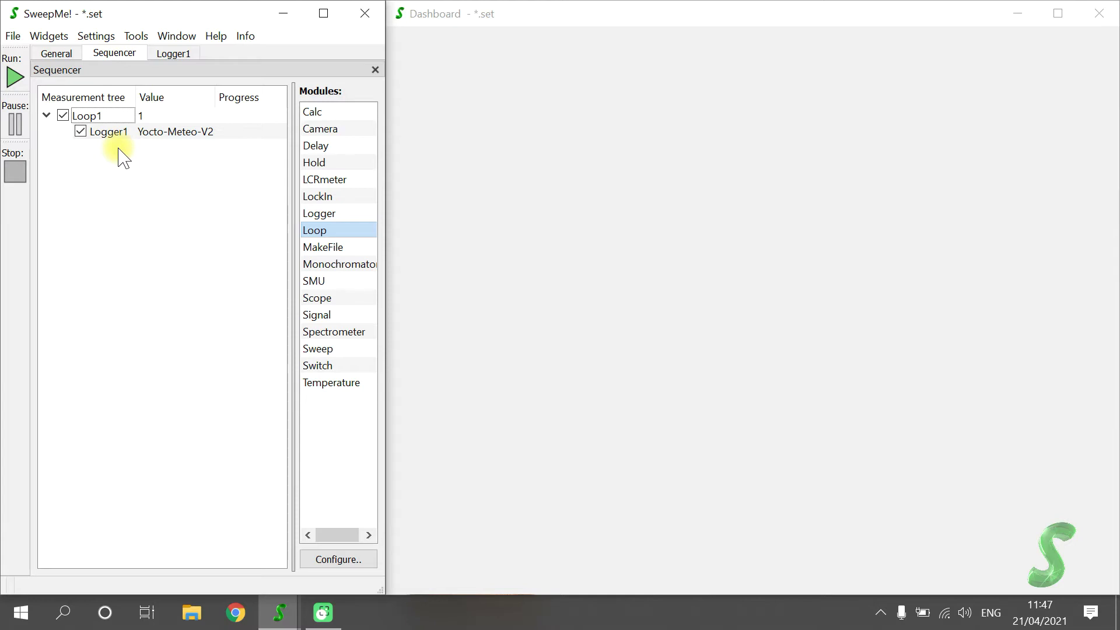
double_click(100, 117)
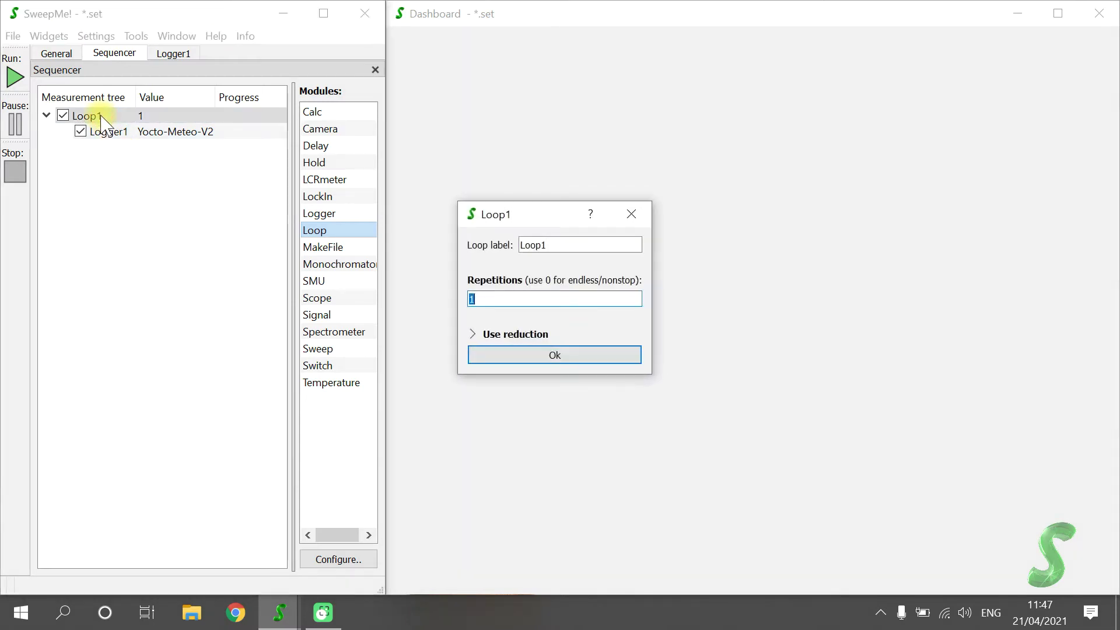
type("0")
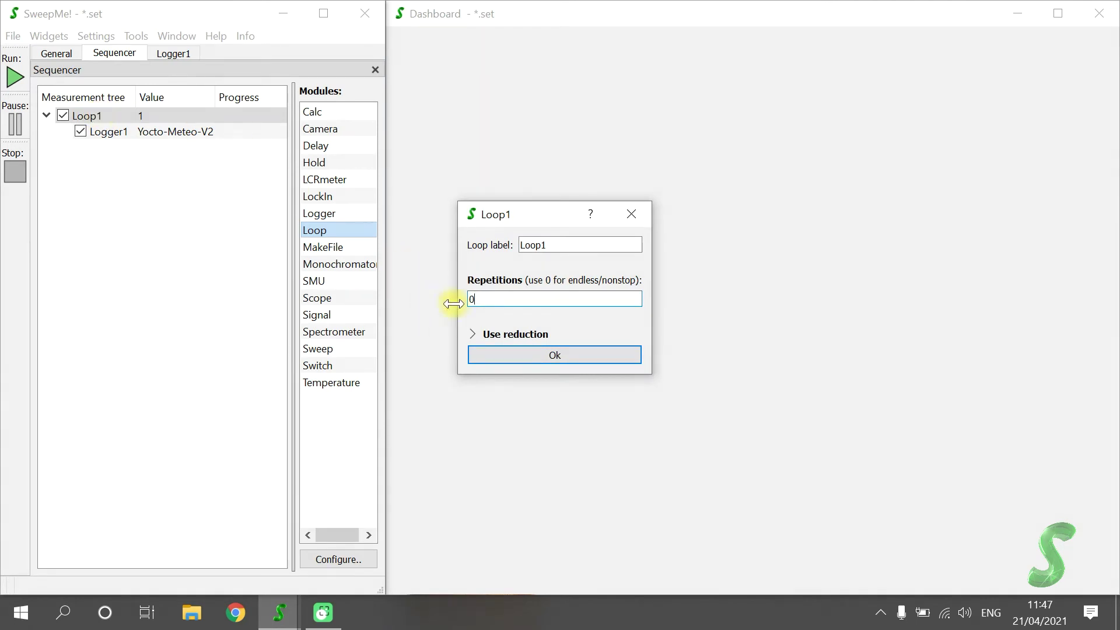
left_click(484, 355)
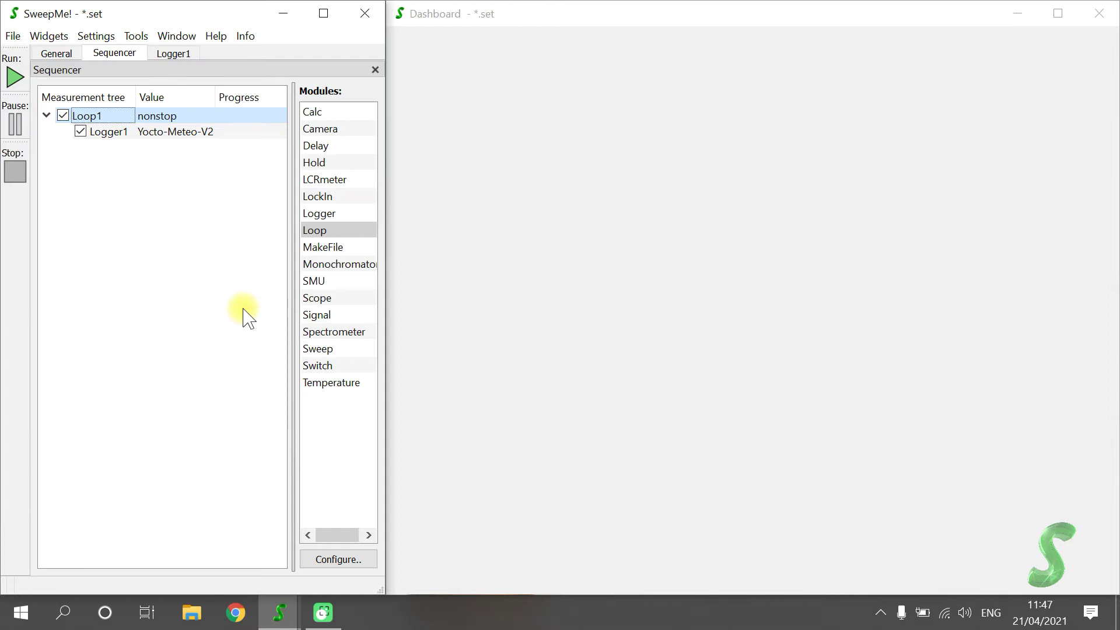
left_click(238, 318)
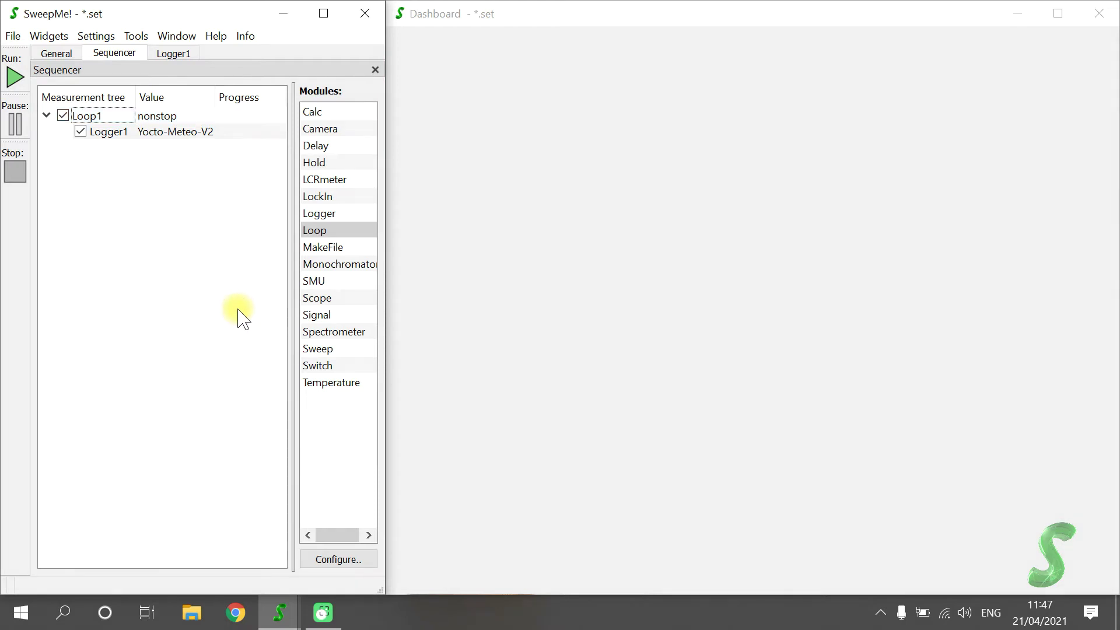
Add a Delay module nested under Logger1 and set its time to 1 second
left_click_drag(320, 145, 123, 133)
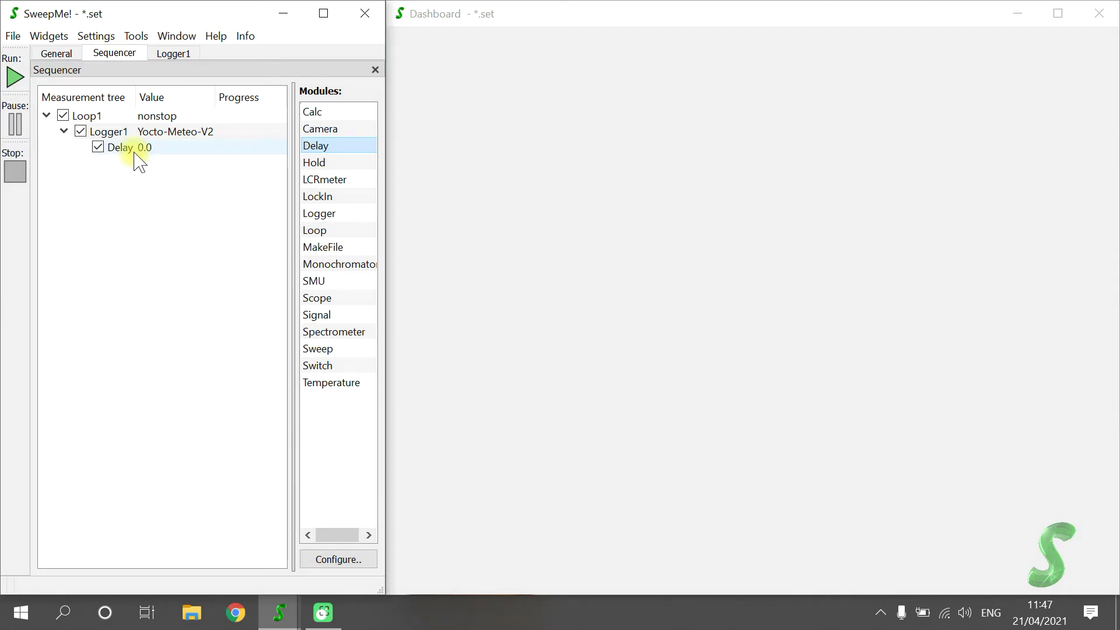
double_click(139, 157)
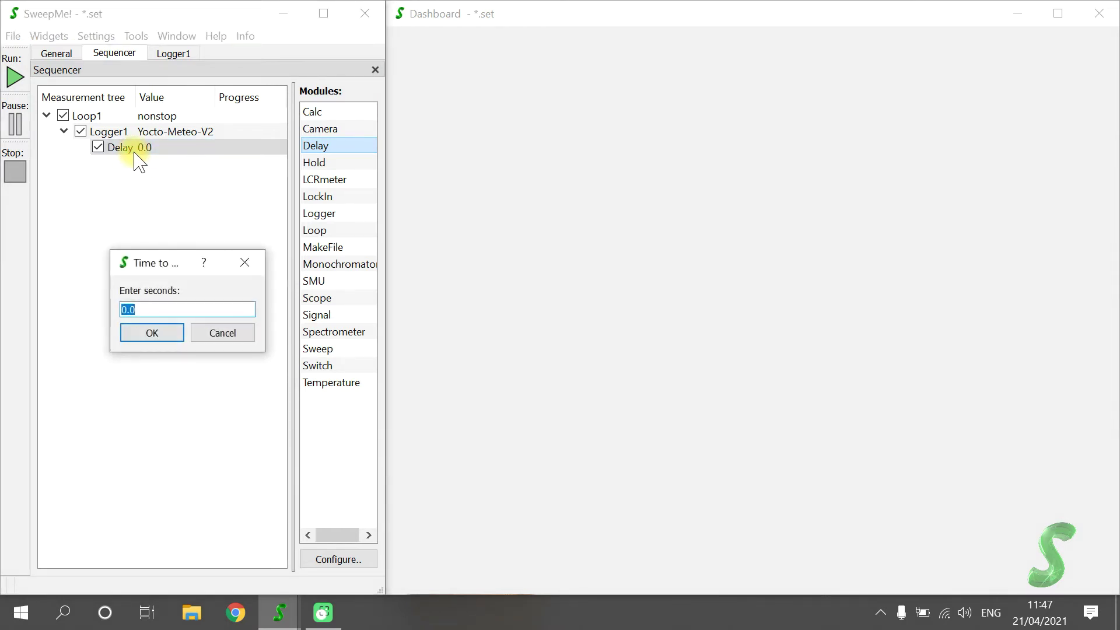
type("1")
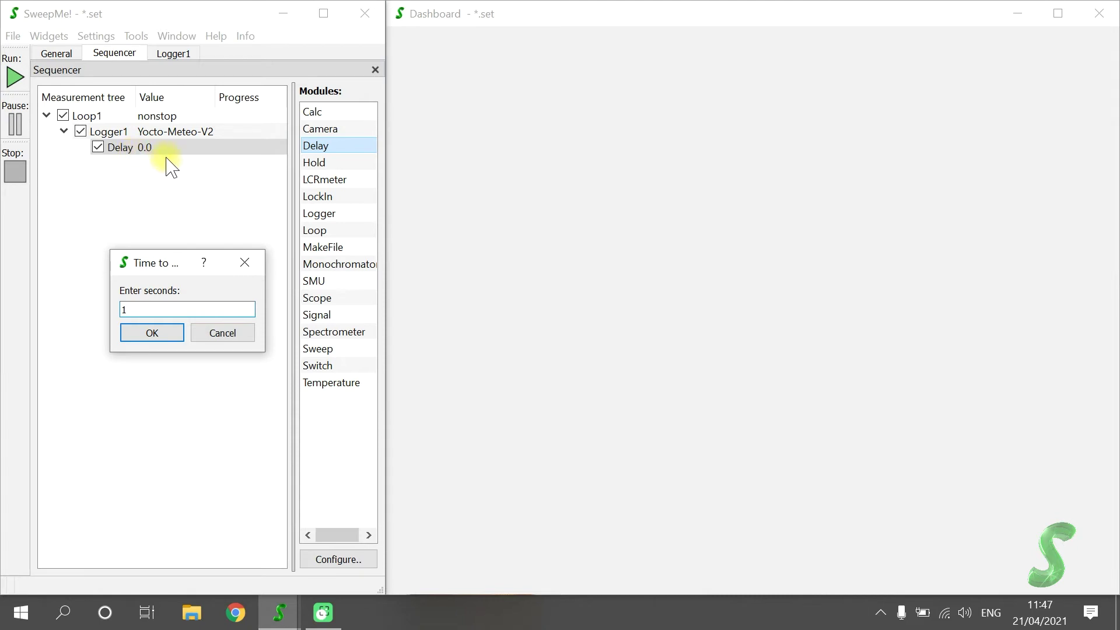
left_click(138, 332)
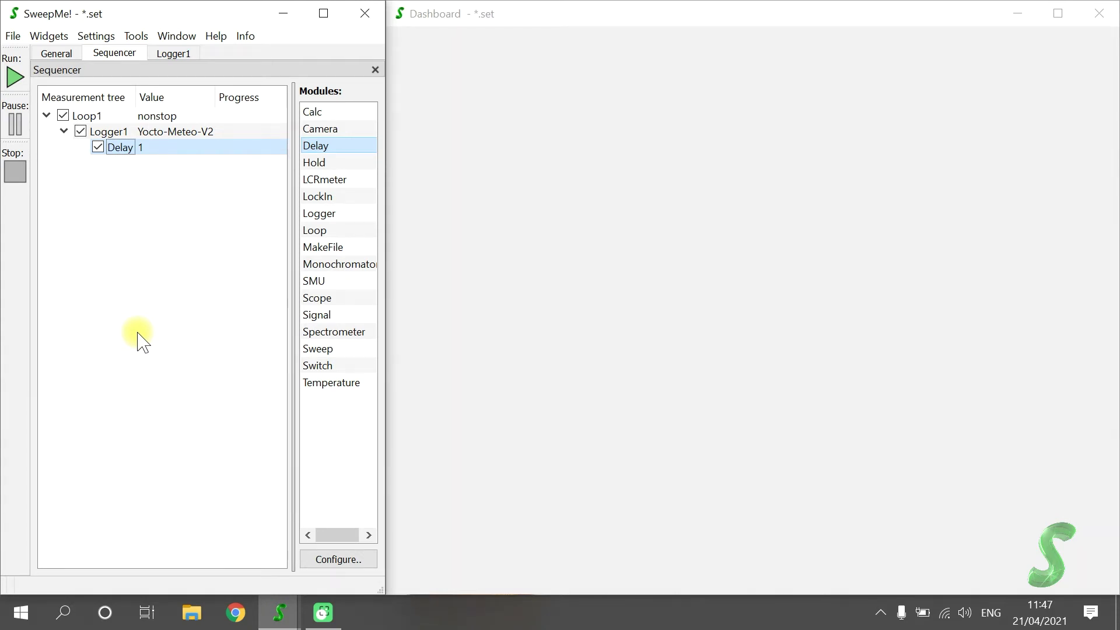
Add a MakeFile module with Loop1 nested inside it, and widen the measurement tree's name column
left_click_drag(325, 248, 97, 259)
left_click_drag(86, 116, 91, 164)
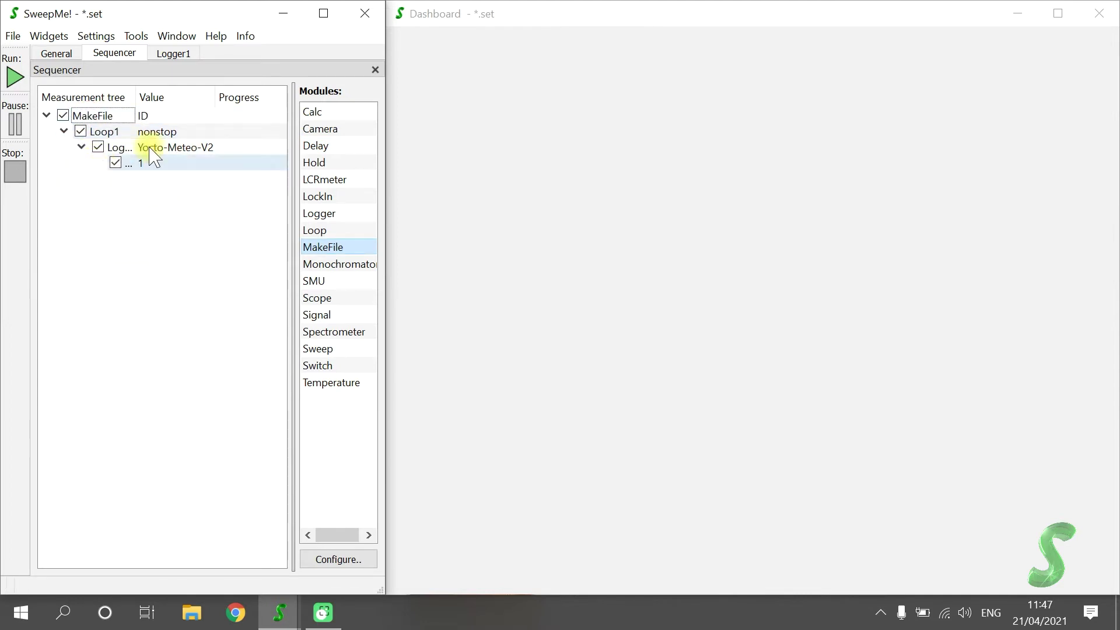
left_click_drag(136, 98, 248, 100)
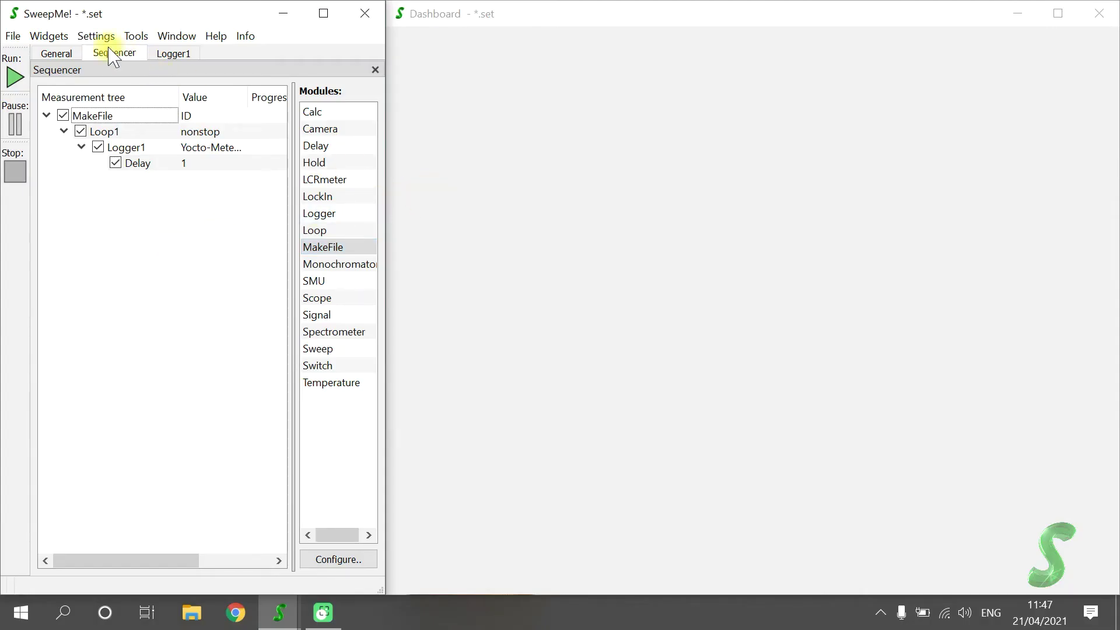
Create a new plot widget and dock it in the Dashboard
left_click(56, 36)
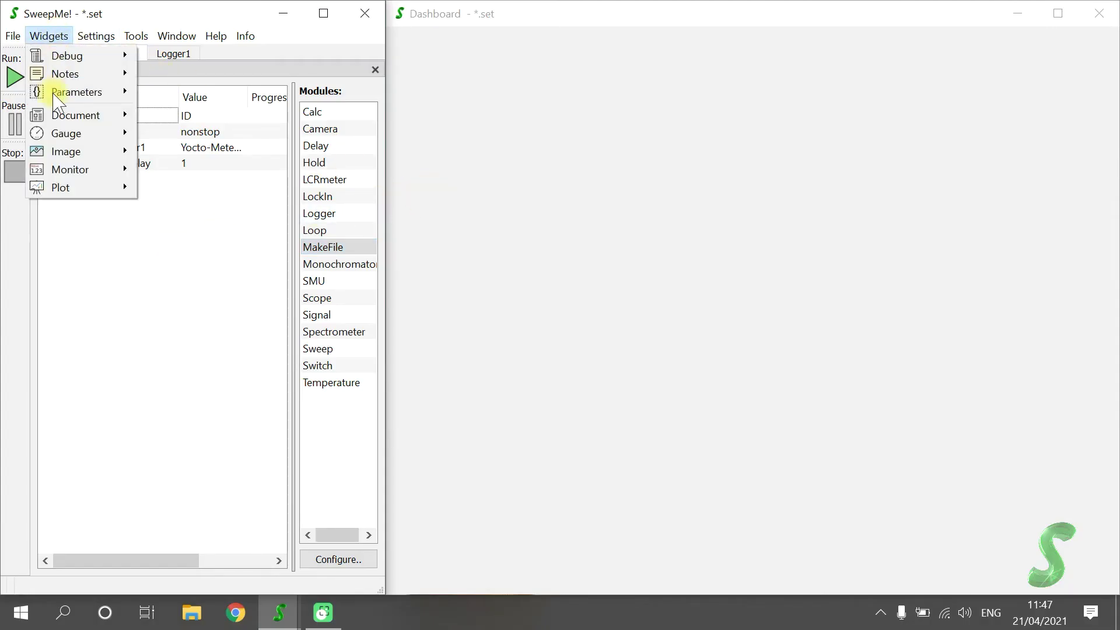
mouse_move(64, 187)
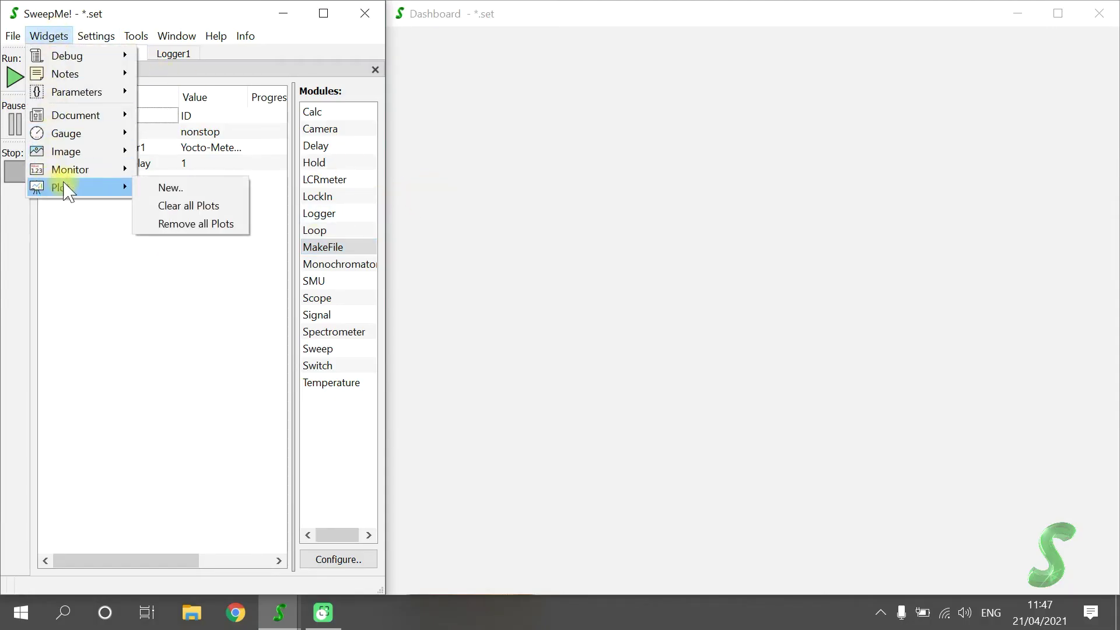
left_click(149, 185)
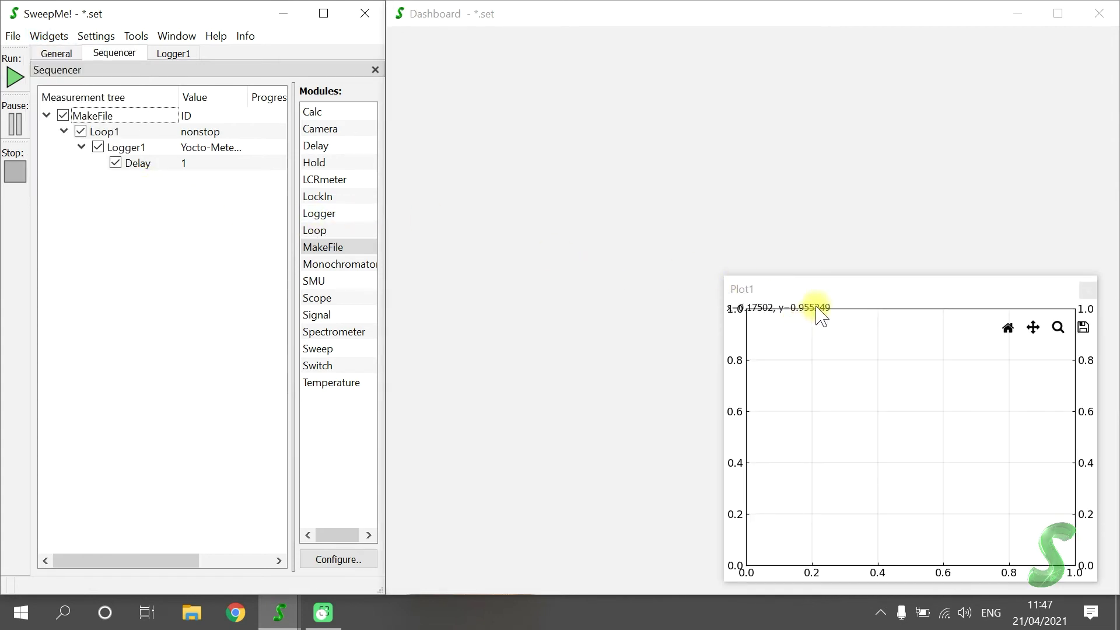
left_click(823, 292)
double_click(823, 292)
In the settings of Plot1, assign Time elapsed [s] to the x axis
double_click(623, 205)
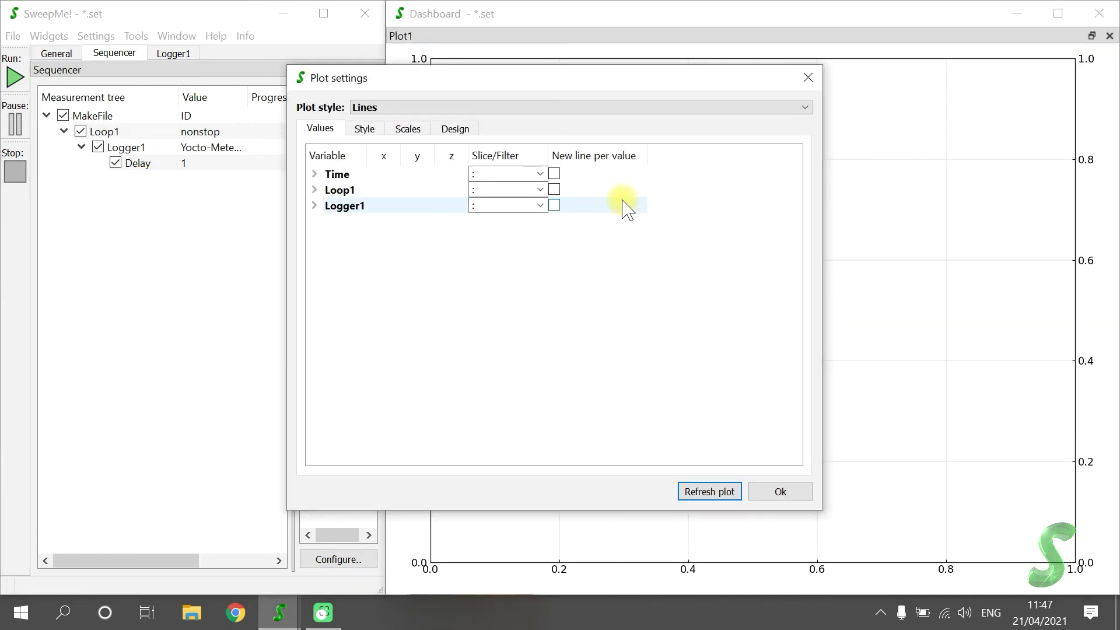
left_click(315, 174)
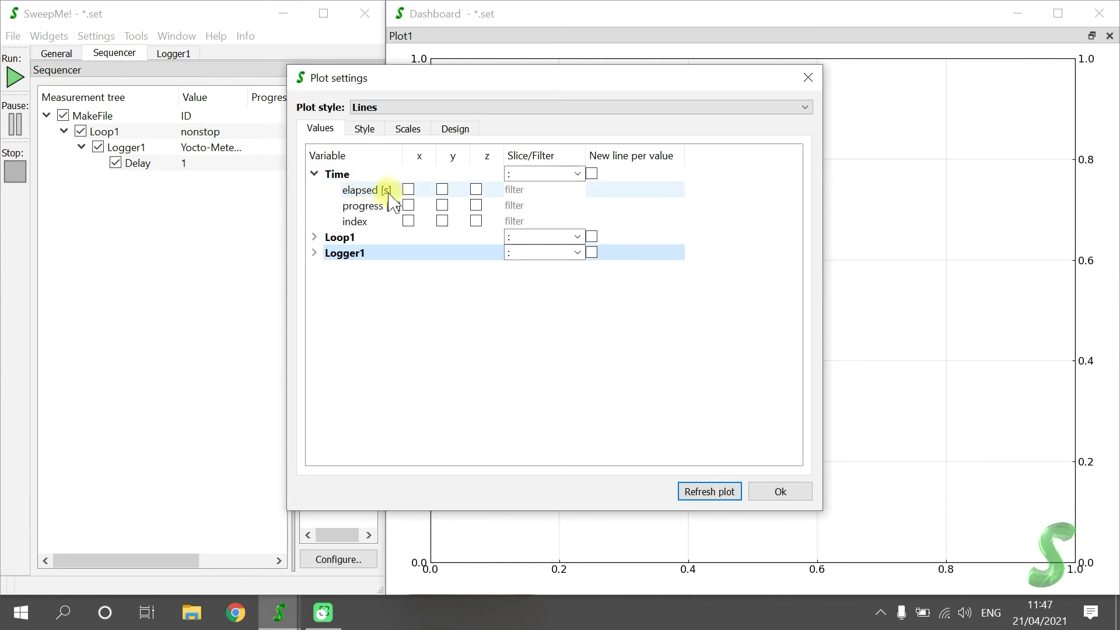
left_click(407, 190)
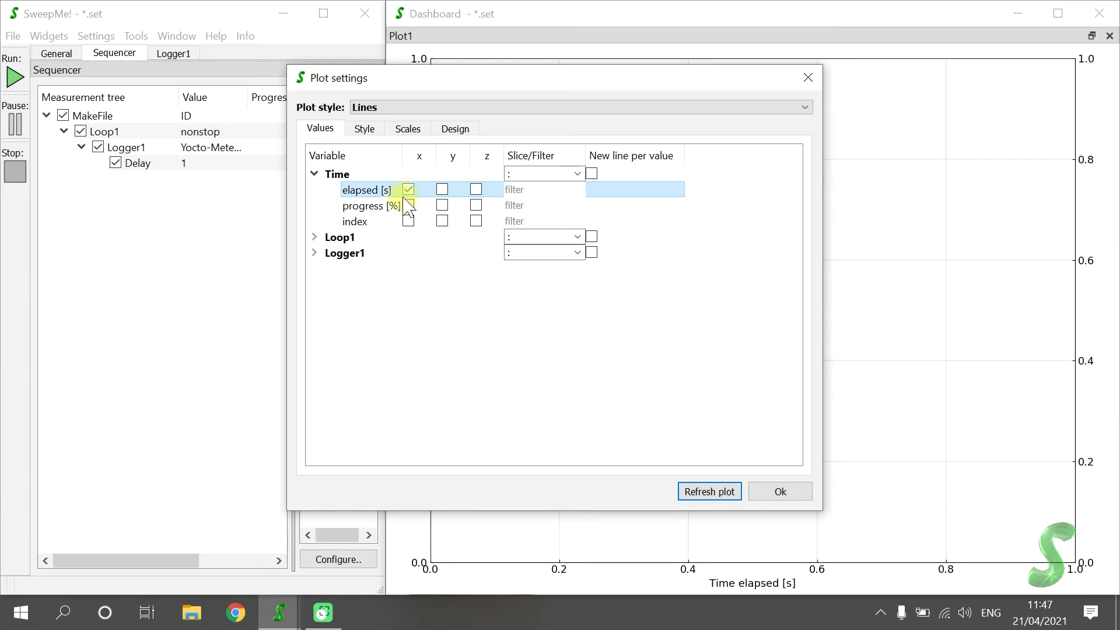
Assign Logger1 Temperature [°C] to the y axis and Humidity [%] to the z axis of Plot1, and confirm the plot settings
left_click(315, 252)
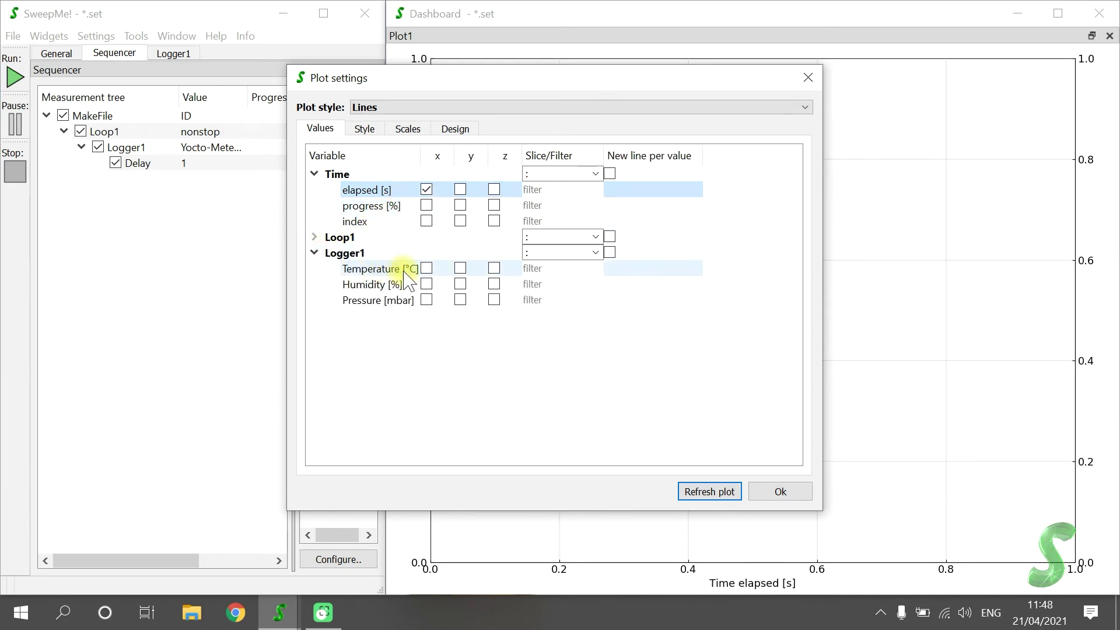
left_click(459, 281)
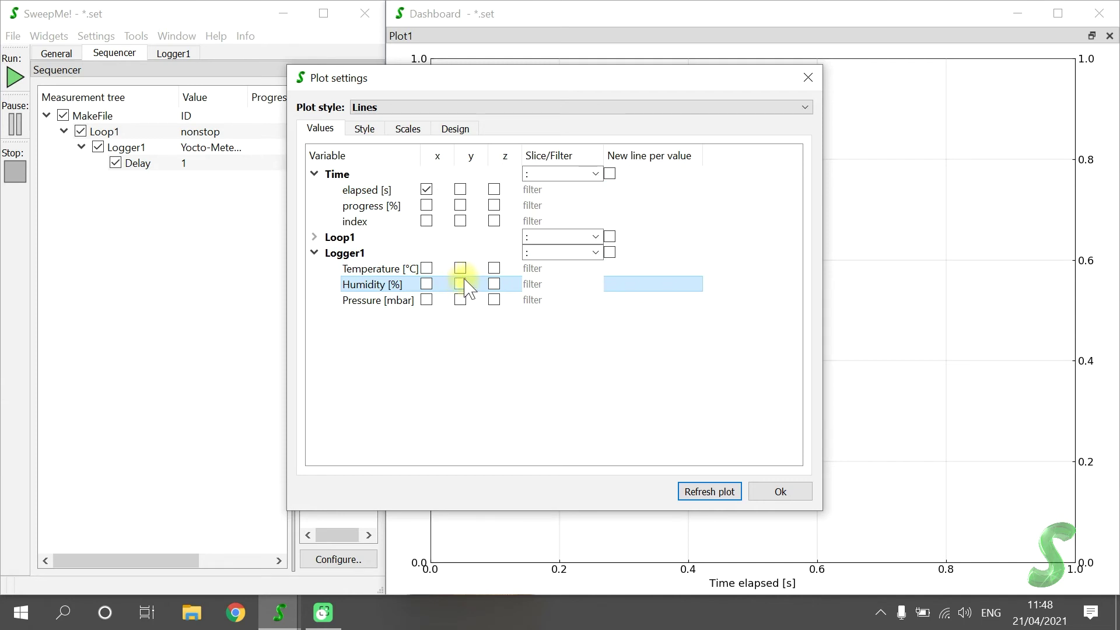
left_click(464, 274)
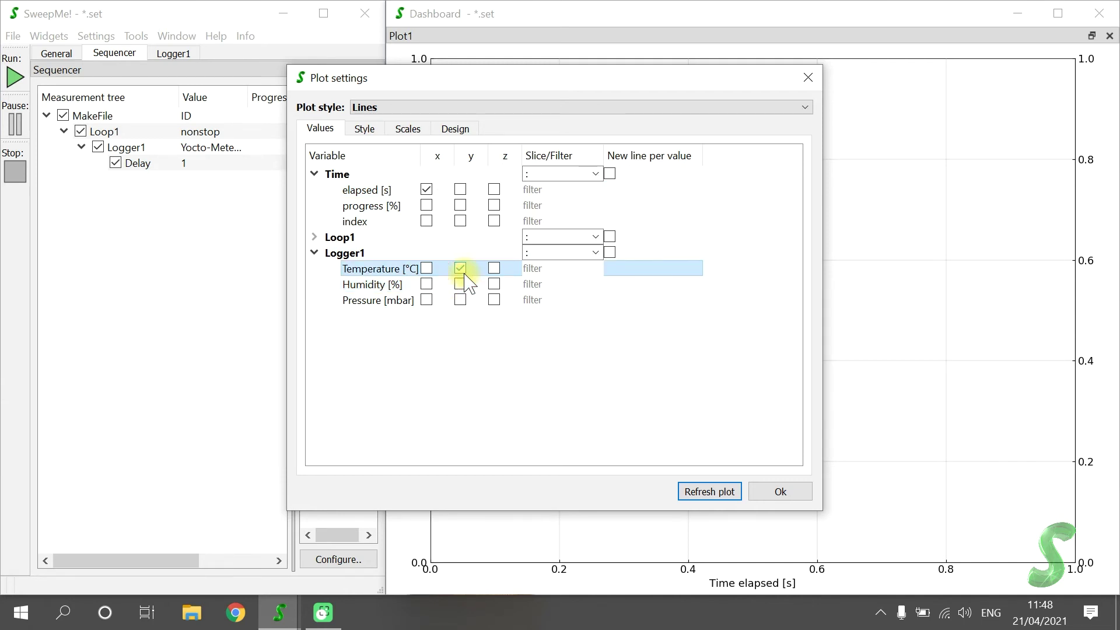
left_click(482, 280)
left_click(494, 284)
left_click(532, 304)
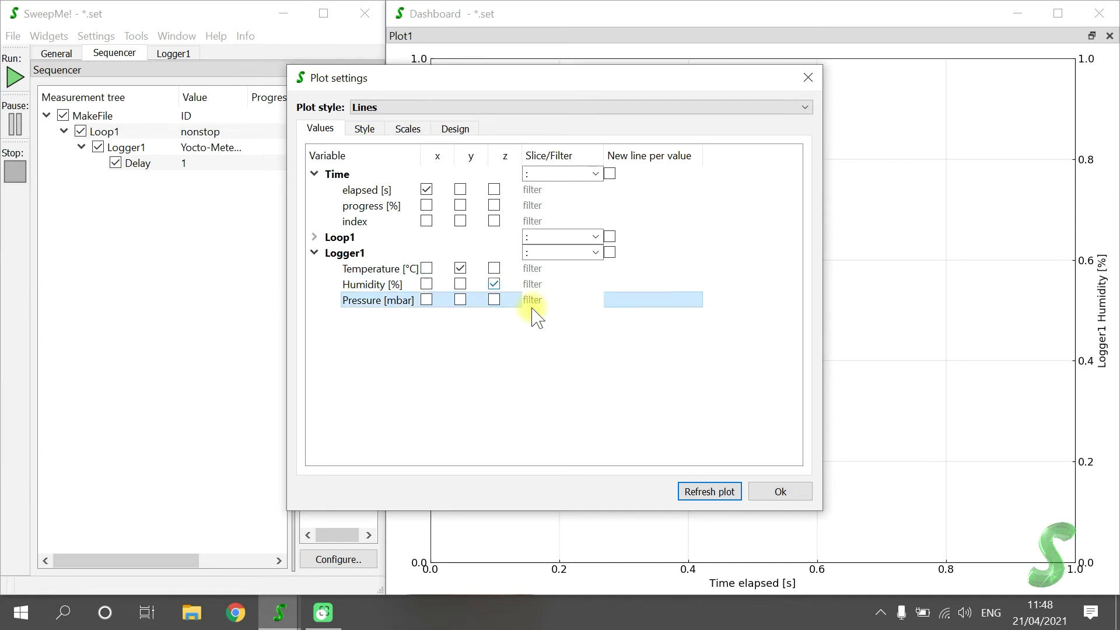
left_click(763, 491)
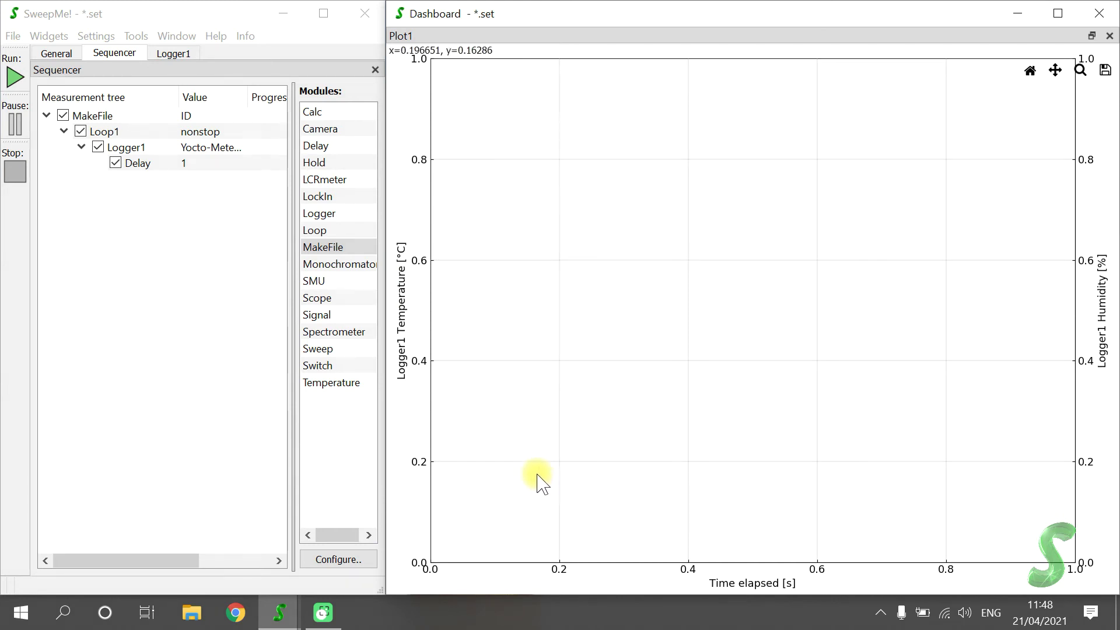
Start the measurement run and add a new monitor widget as a narrow pane beside Plot1 in the Dashboard
left_click(16, 77)
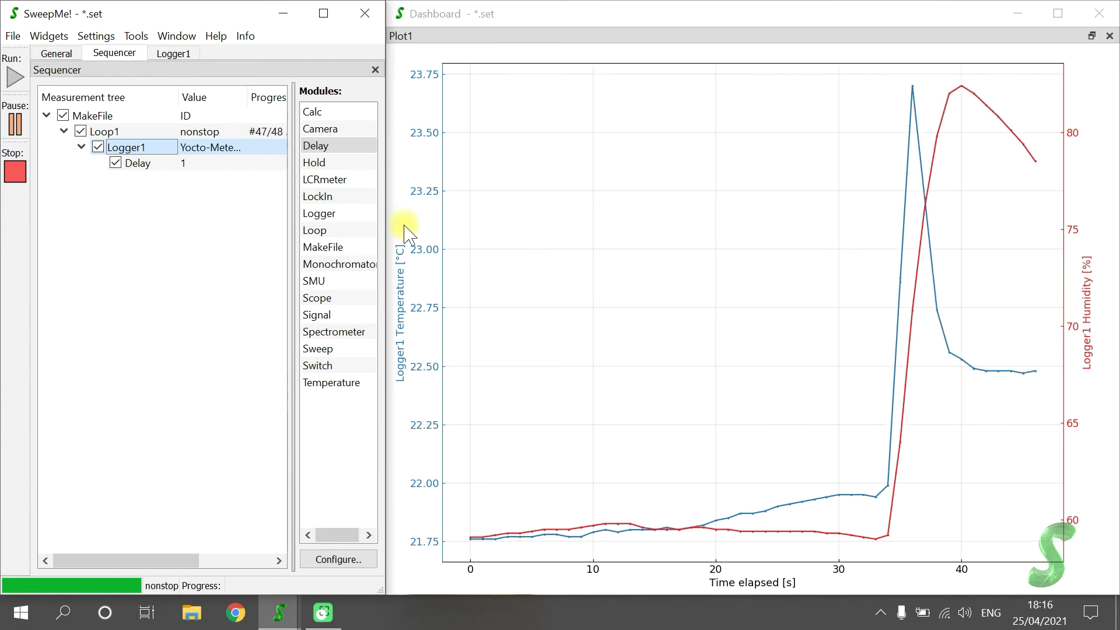
left_click(57, 37)
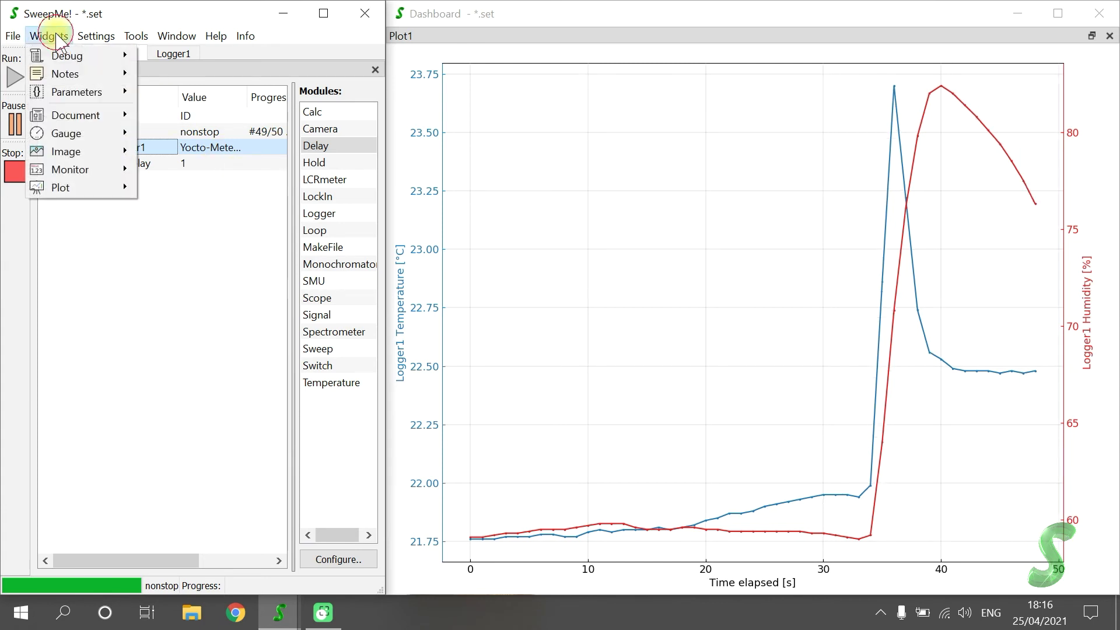
mouse_move(69, 173)
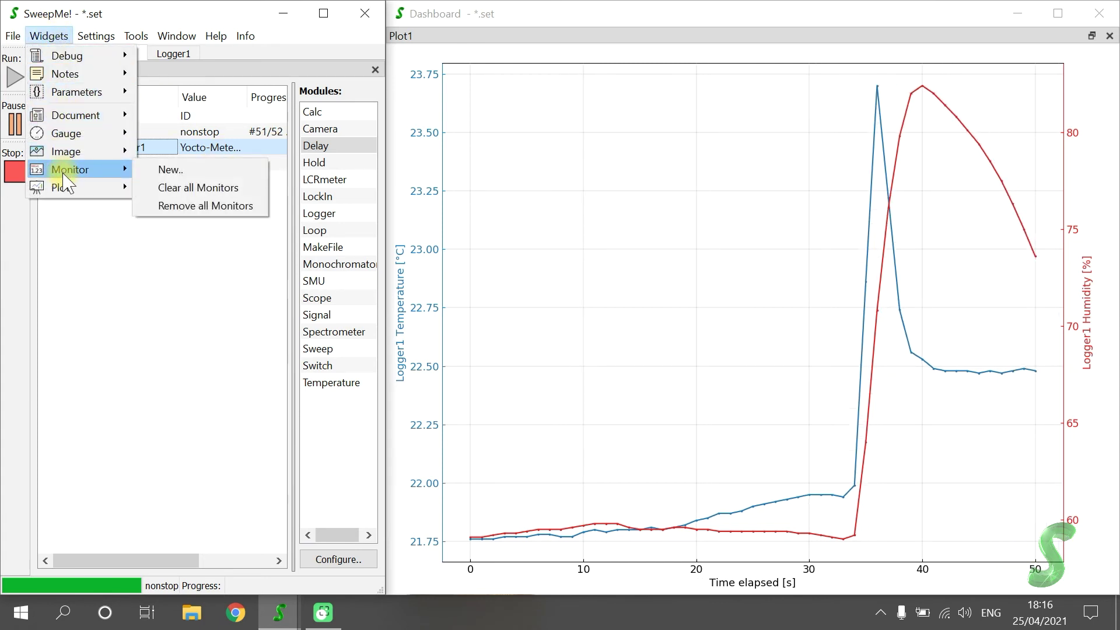
left_click(172, 175)
left_click_drag(815, 299, 453, 307)
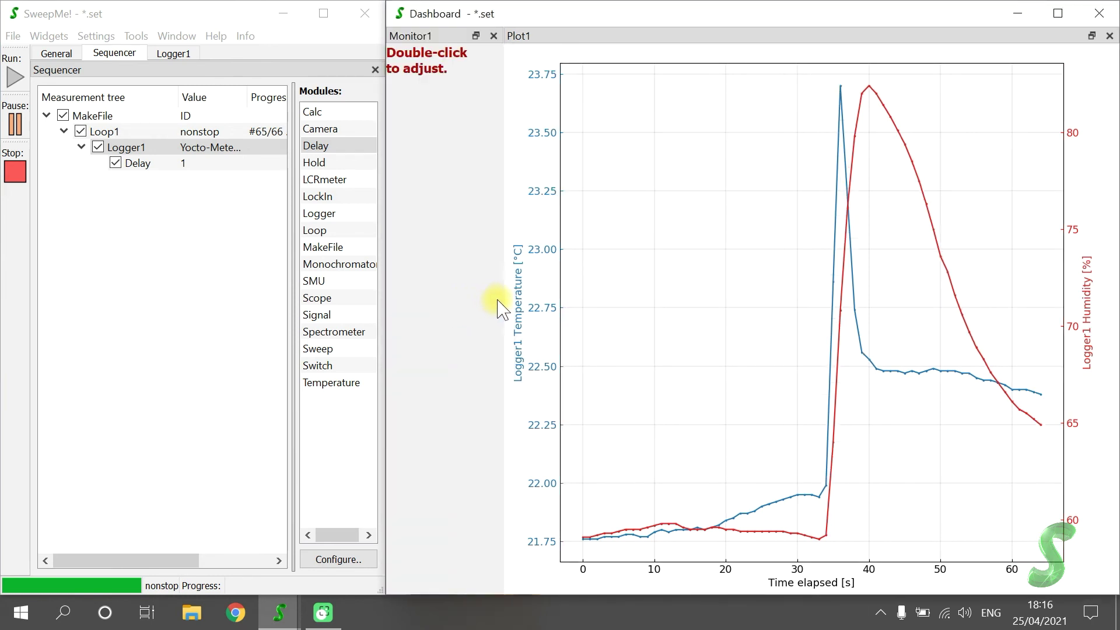
Configure Monitor1 to display the Temperature, Humidity and Pressure variables of Logger1, and close its settings
double_click(454, 247)
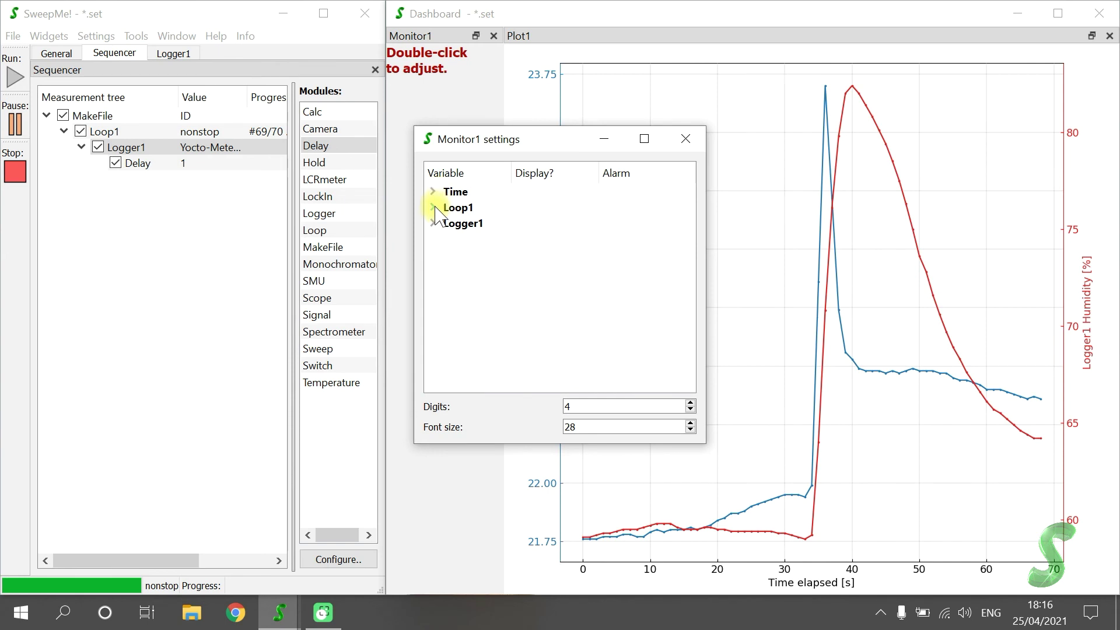
left_click(432, 223)
left_click(587, 240)
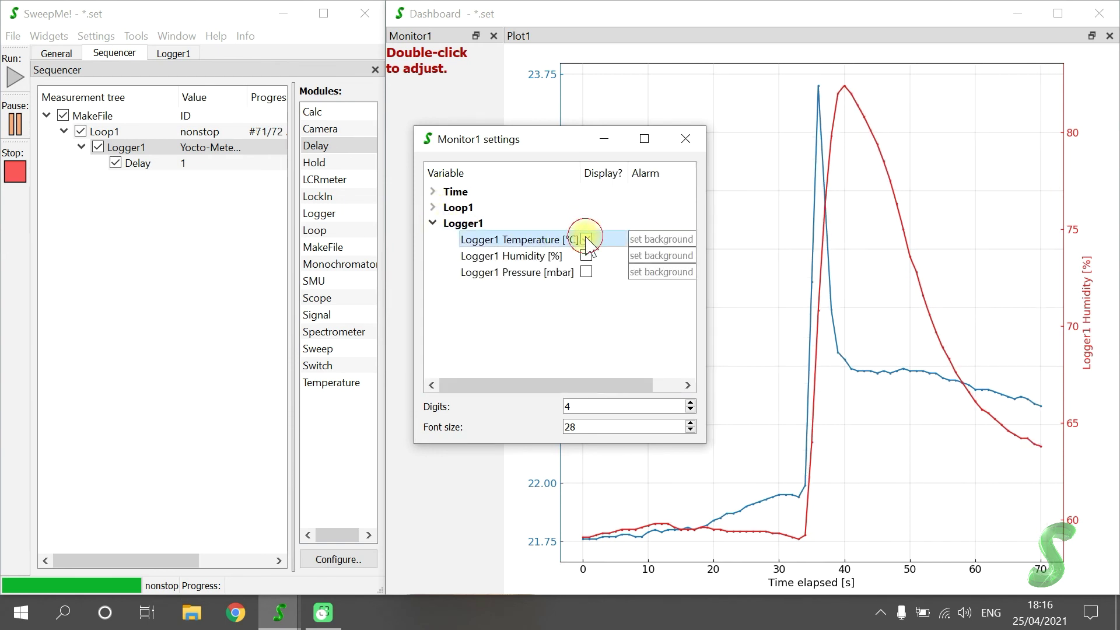
left_click(586, 256)
left_click(586, 272)
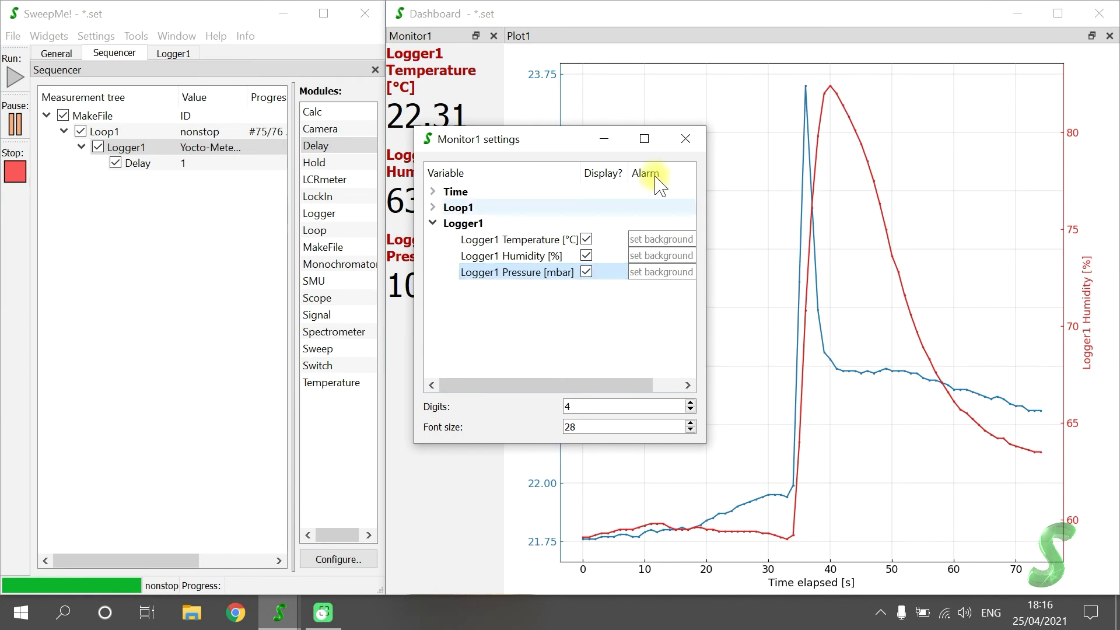
left_click(689, 140)
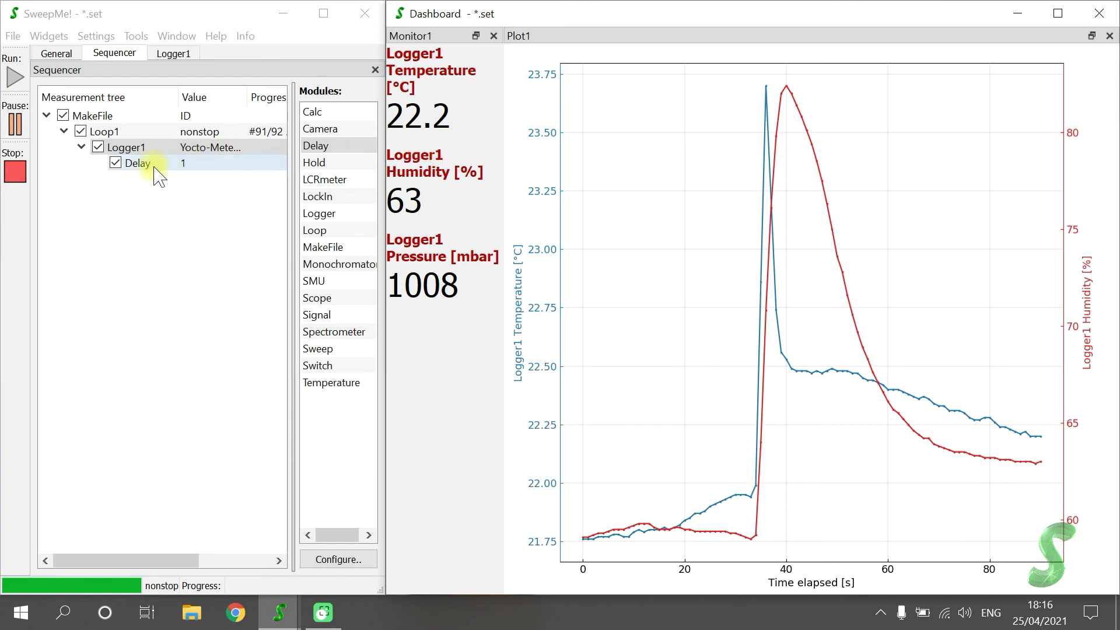
Stop the run and save the measured data in the folder tutorial_sensor under the file name new_data
left_click(15, 172)
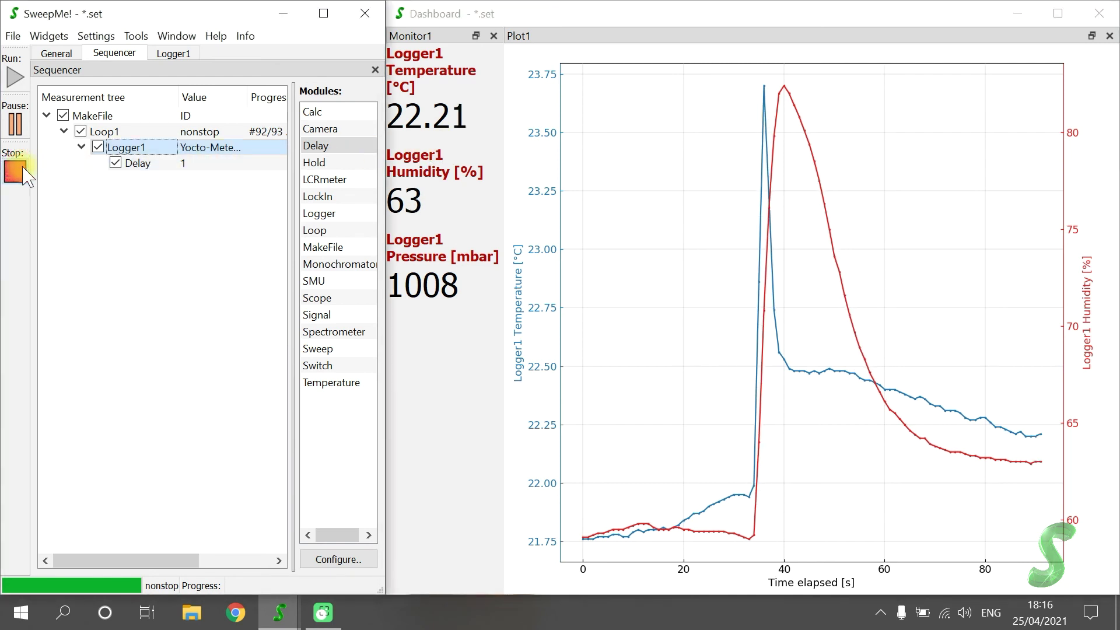
left_click(60, 54)
left_click(92, 112)
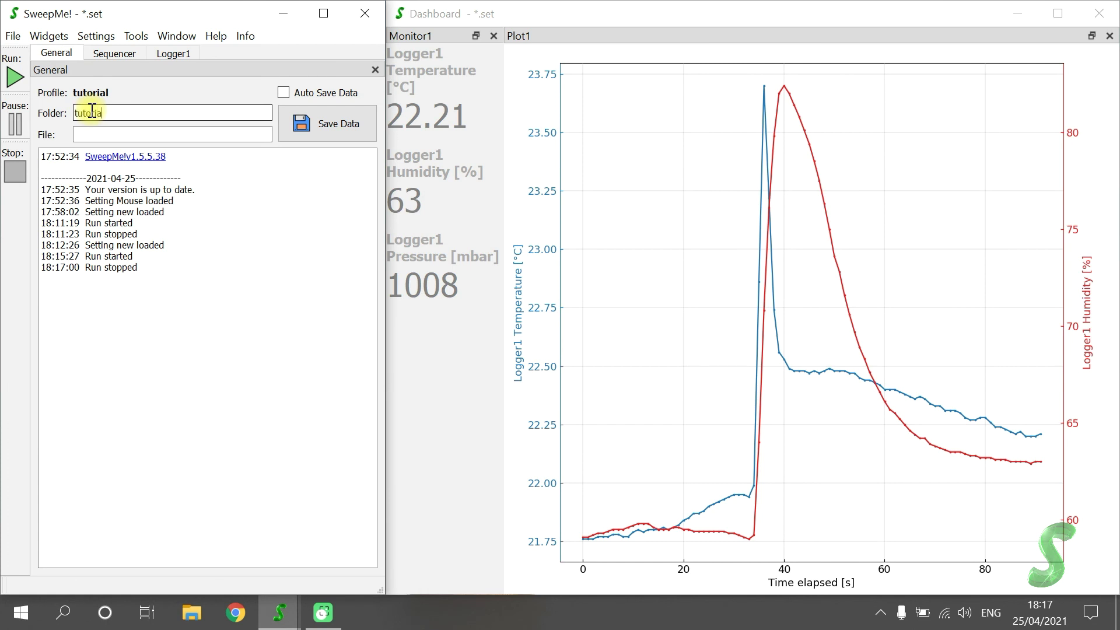
key("Tab")
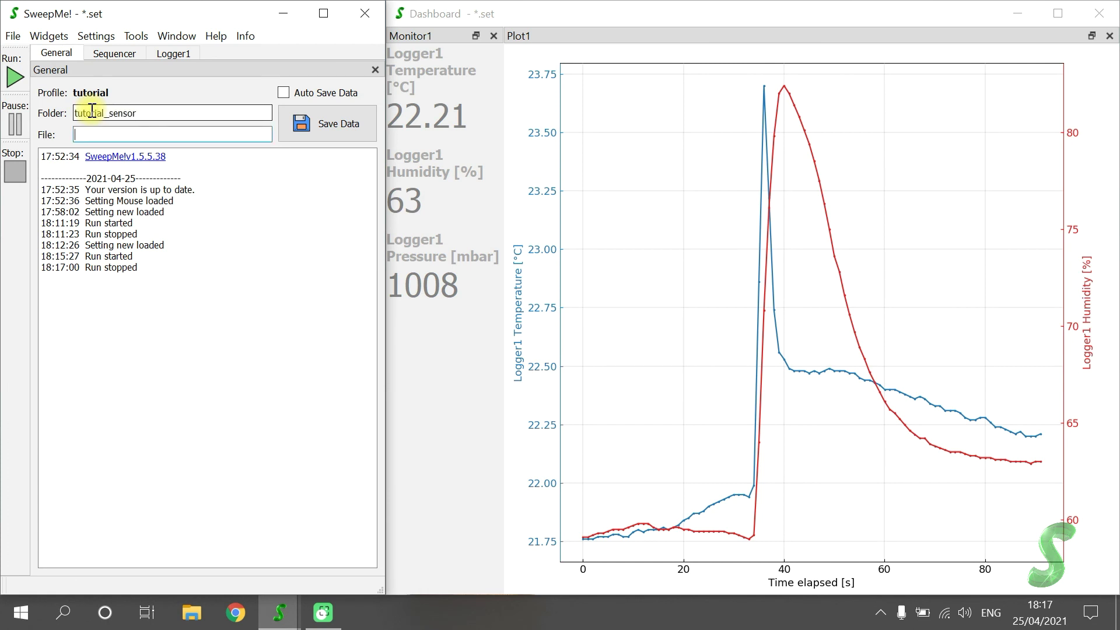
type("new_data")
left_click(295, 126)
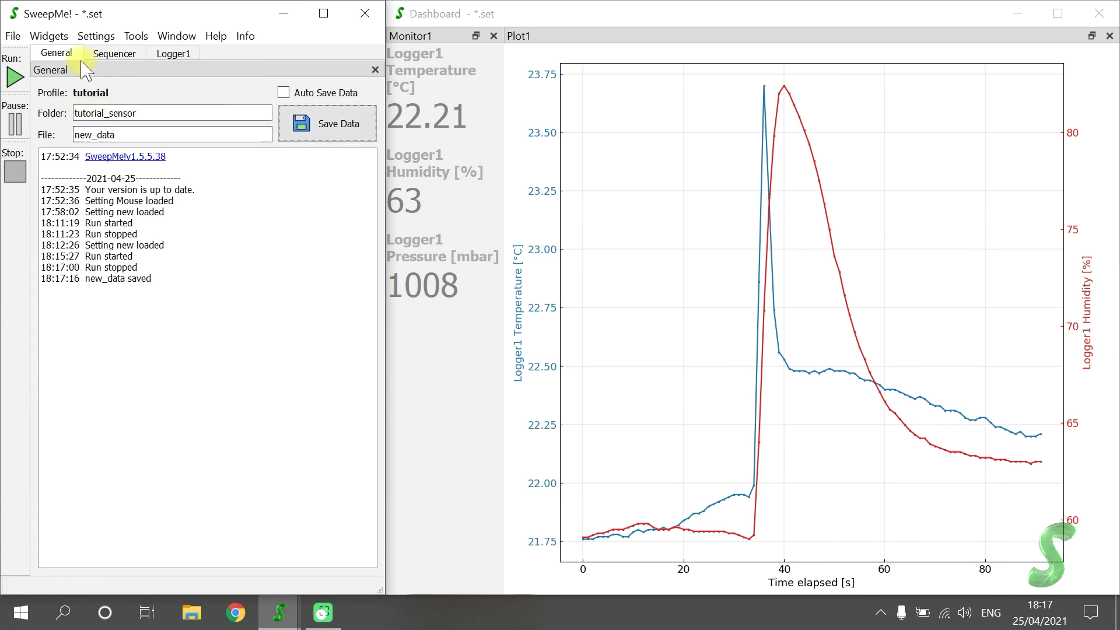
Open the measurement data folder in File Explorer to check the saved data folders, and close it again
left_click(12, 36)
left_click(13, 36)
left_click(12, 37)
left_click(22, 55)
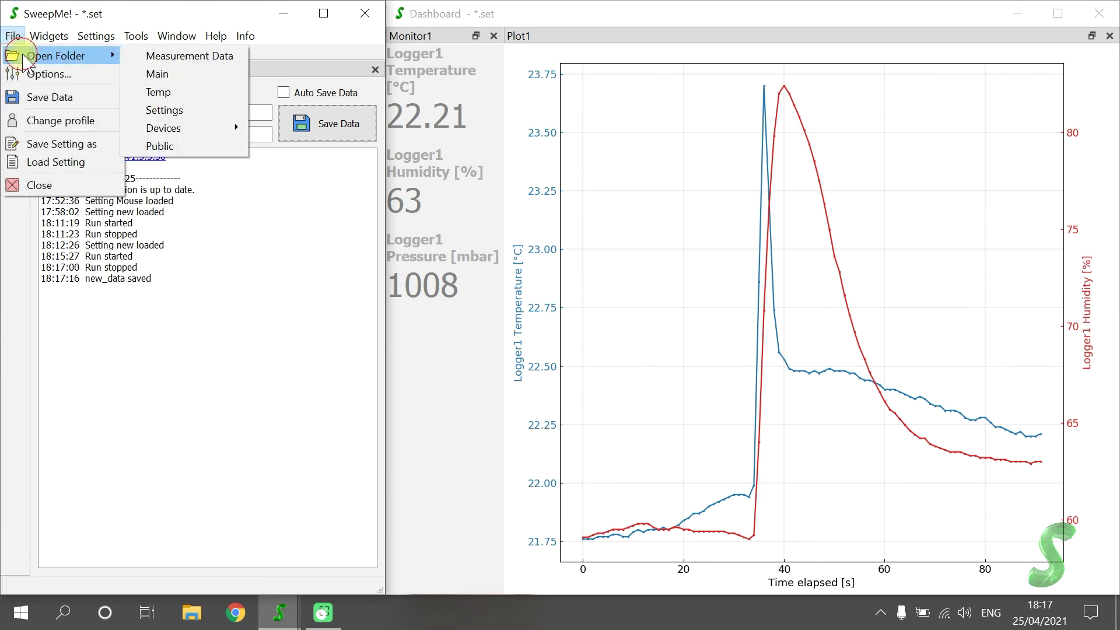
left_click(157, 55)
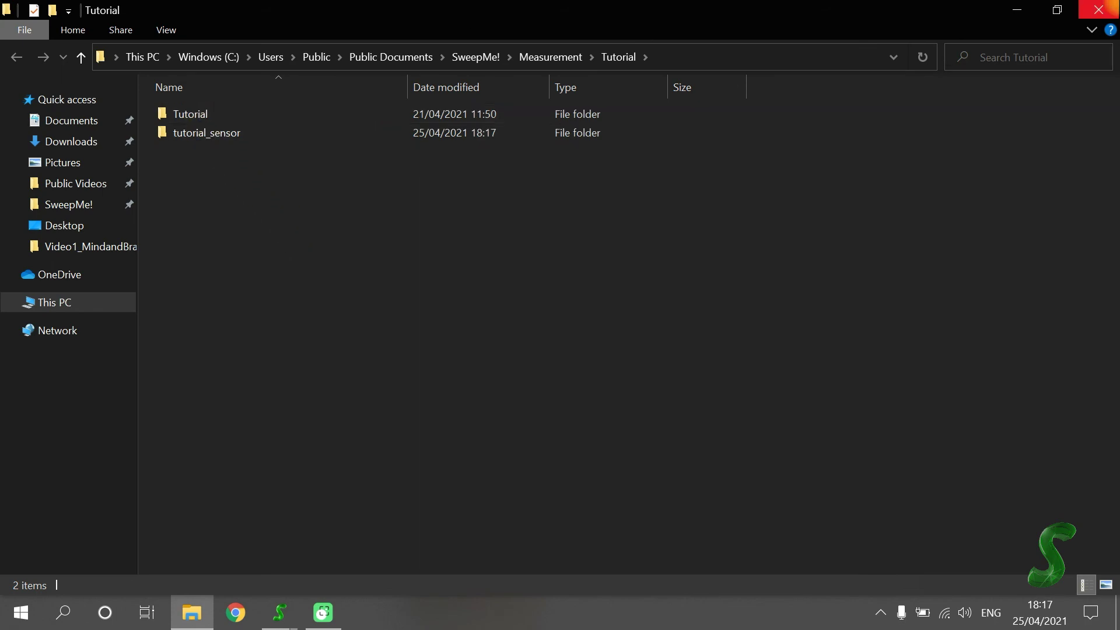
left_click(1098, 10)
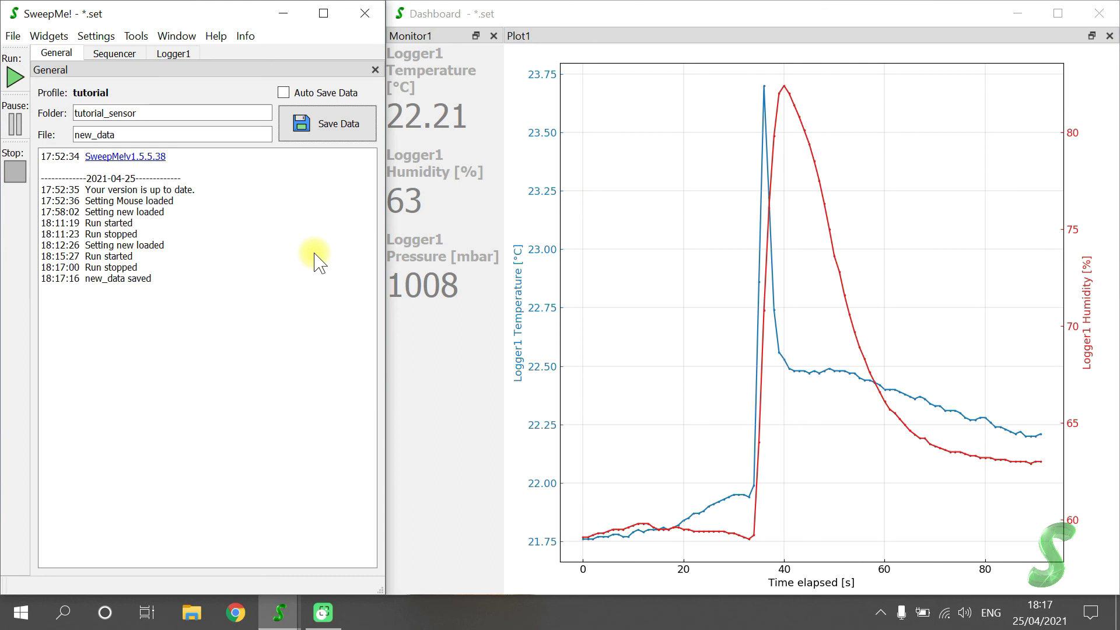
Save the current setting in the Settings folder under the file name "sensor logging"
left_click(110, 42)
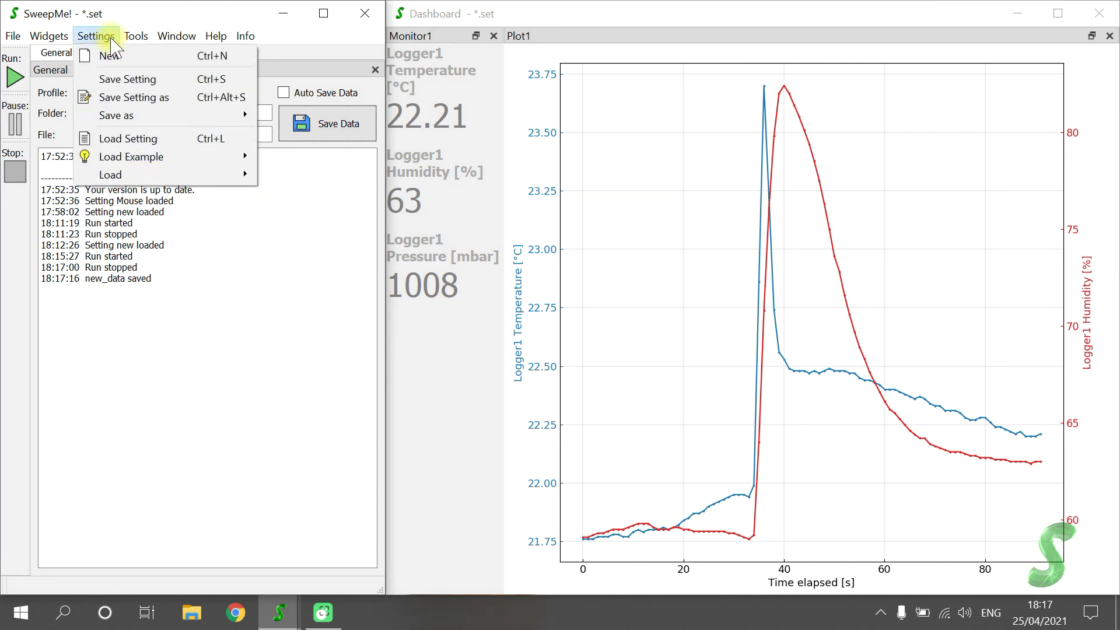
left_click(154, 98)
type("sensor loggin")
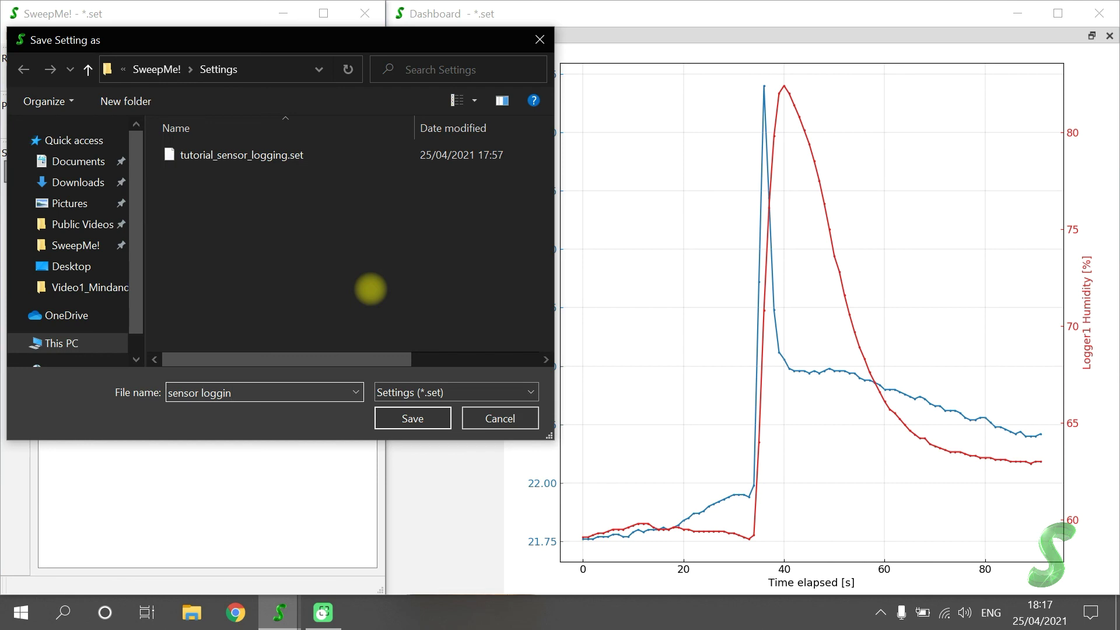
type("g")
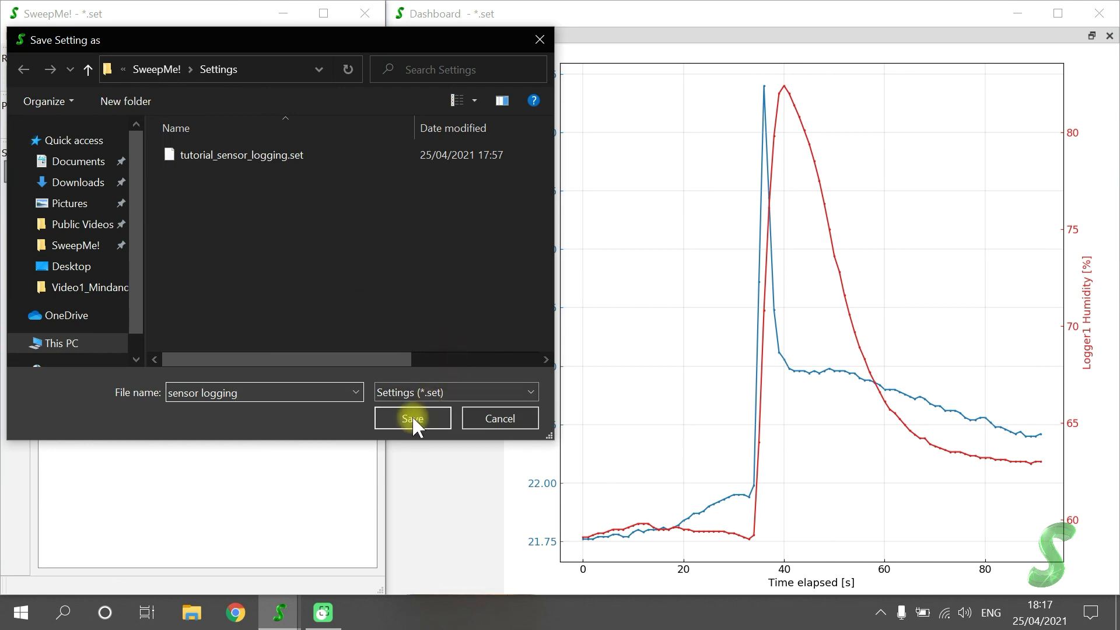
left_click(413, 418)
Open the dialog for loading a saved setting file
left_click(98, 36)
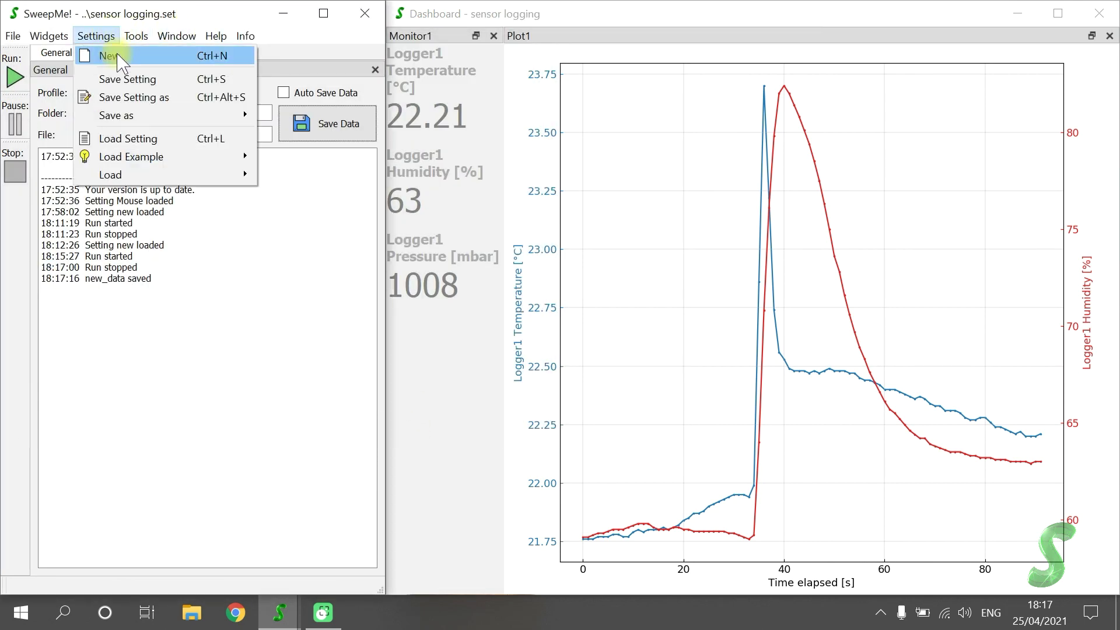
left_click(127, 139)
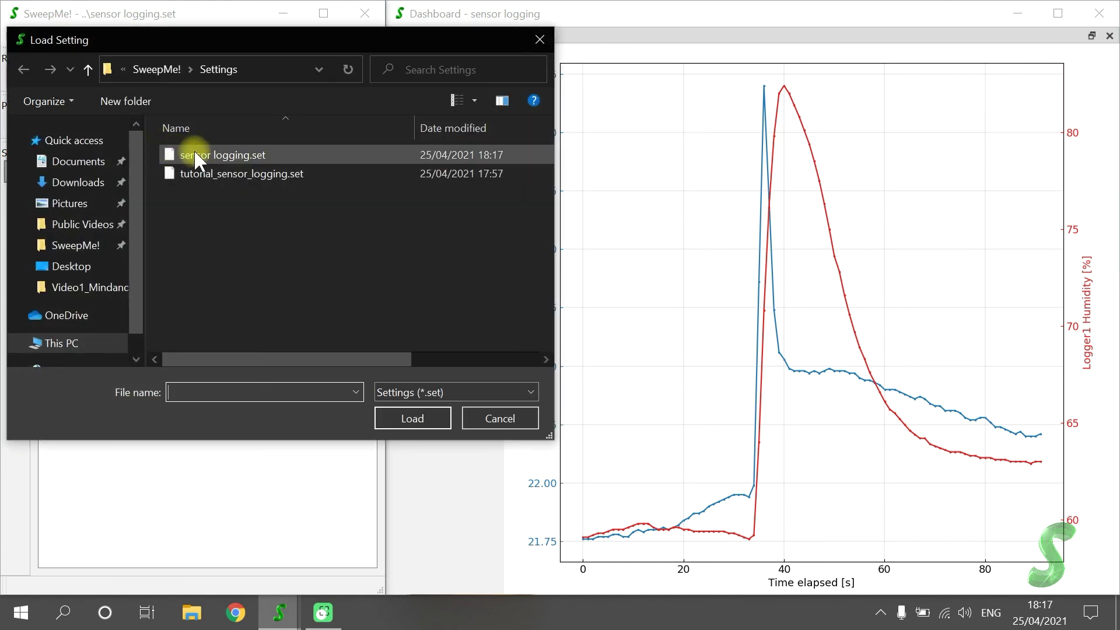